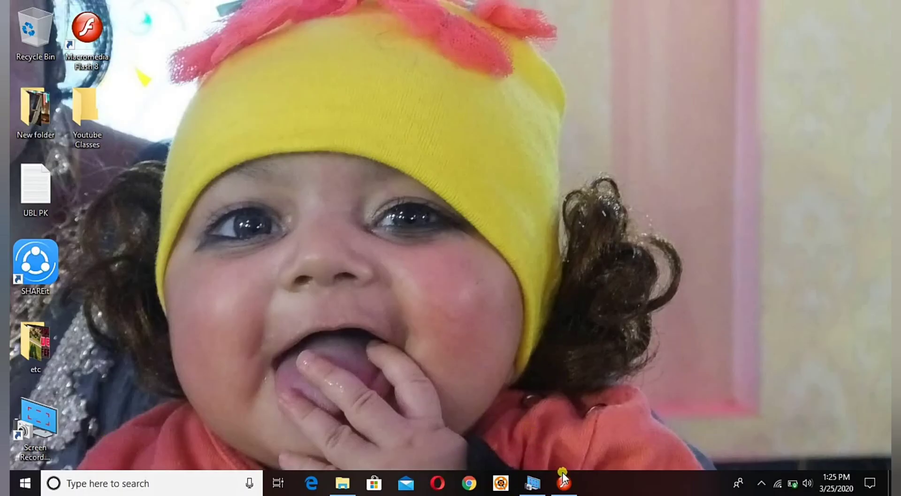
Restore the Flash Professional 8 window from the Windows taskbar.
{"action": "left_click", "coordinate": [563, 479]}
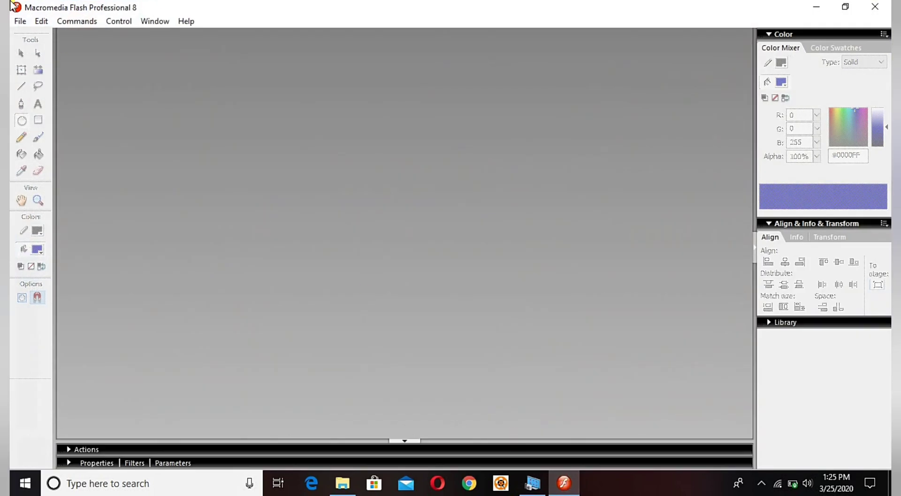
Create a new Flash Document via File > New, keeping the default document type.
{"action": "left_click", "coordinate": [18, 21]}
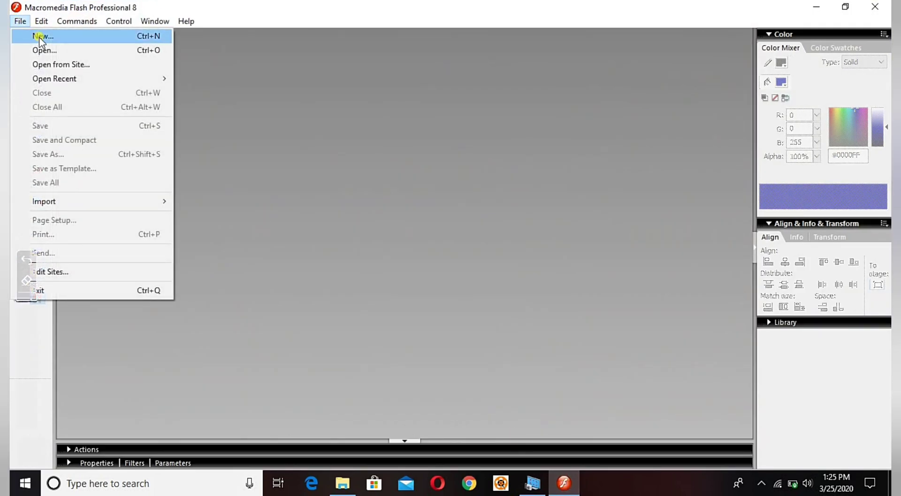
{"action": "left_click", "coordinate": [40, 37]}
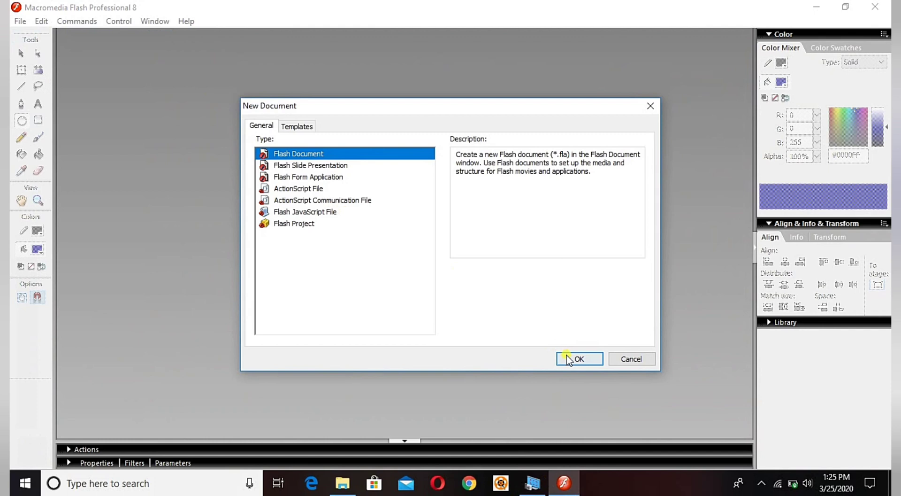
{"action": "left_click", "coordinate": [568, 357]}
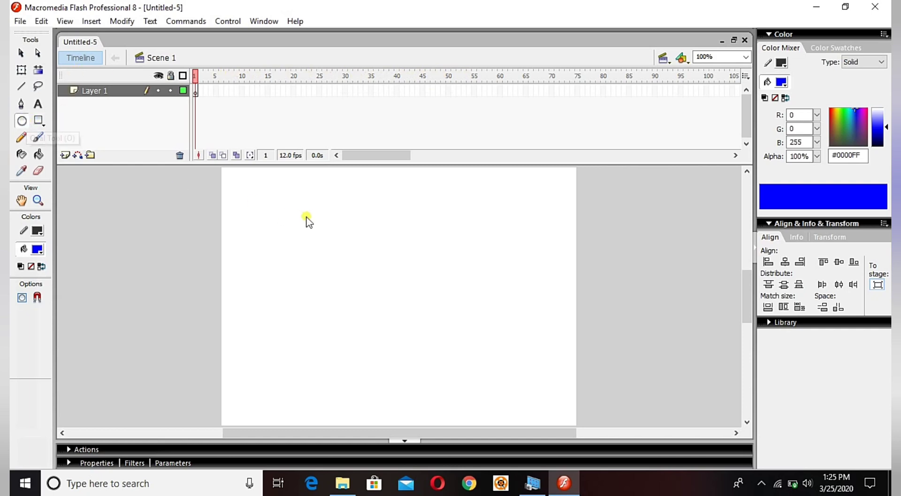
Draw a blue ball near the stage's top-left in frame 1 of Layer 1.
{"action": "left_click", "coordinate": [196, 92]}
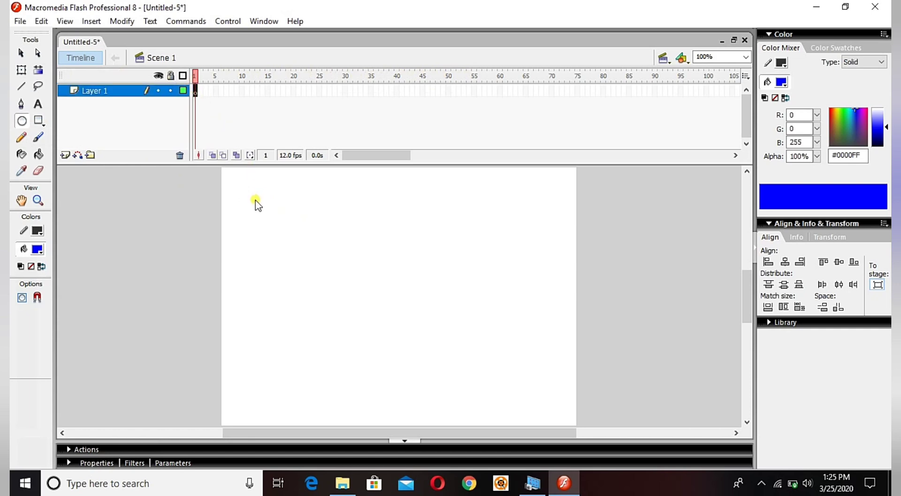
{"action": "left_click_drag", "start_coordinate": [246, 196], "coordinate": [291, 239]}
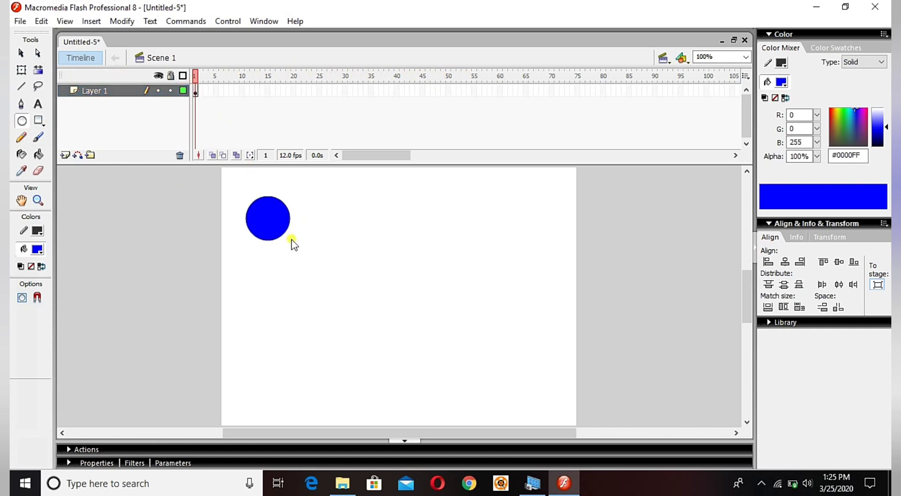
{"action": "left_click", "coordinate": [255, 203]}
Add a frame-20 keyframe with the ball moved to the stage's right, then preview.
{"action": "left_click", "coordinate": [293, 89]}
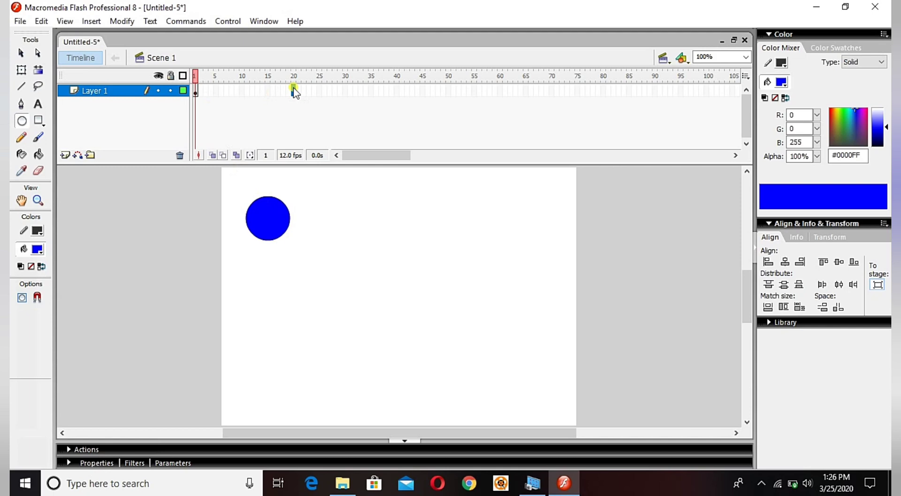
{"action": "key", "text": "F5"}
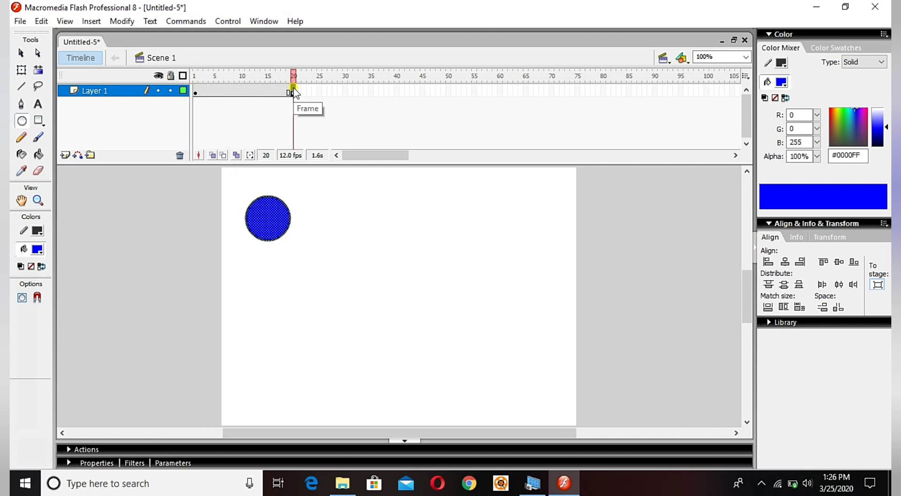
{"action": "left_click", "coordinate": [20, 55]}
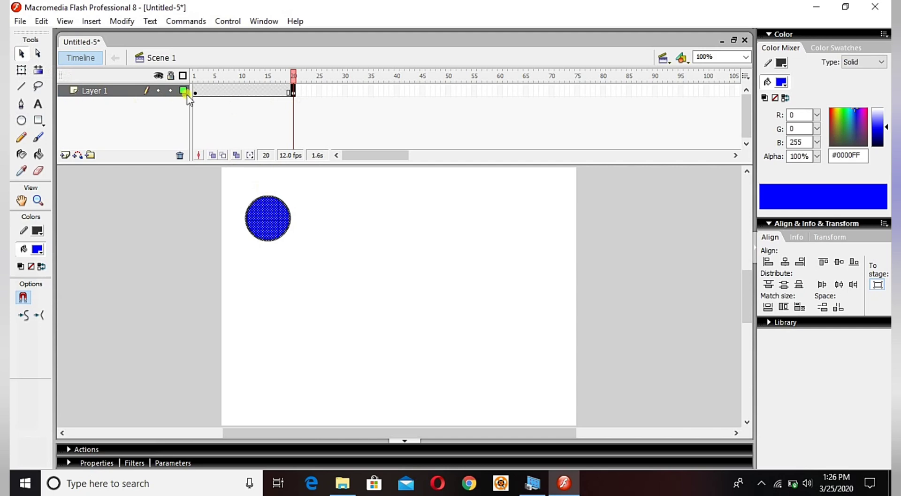
{"action": "left_click_drag", "start_coordinate": [273, 209], "coordinate": [529, 209]}
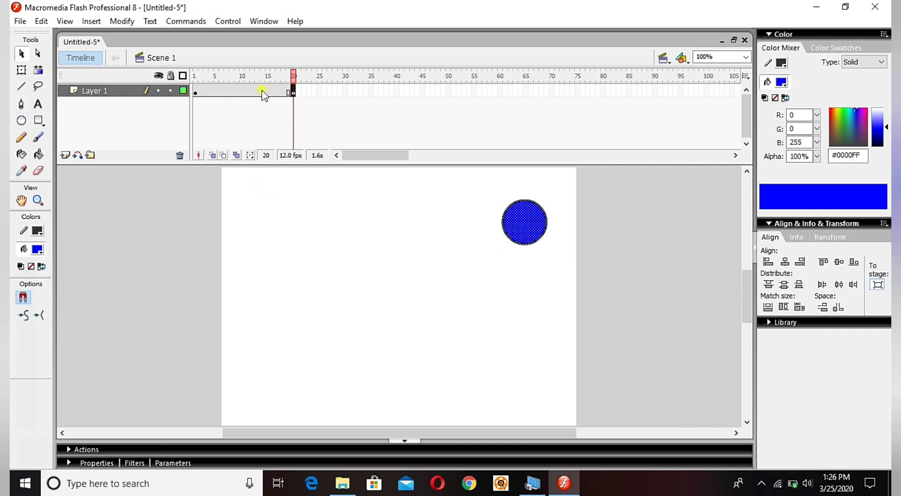
{"action": "left_click", "coordinate": [196, 91]}
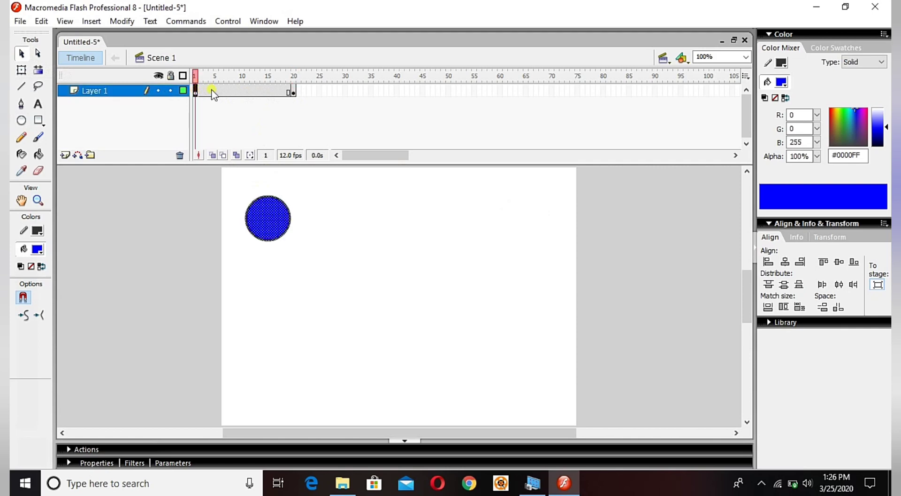
{"action": "left_click", "coordinate": [294, 92]}
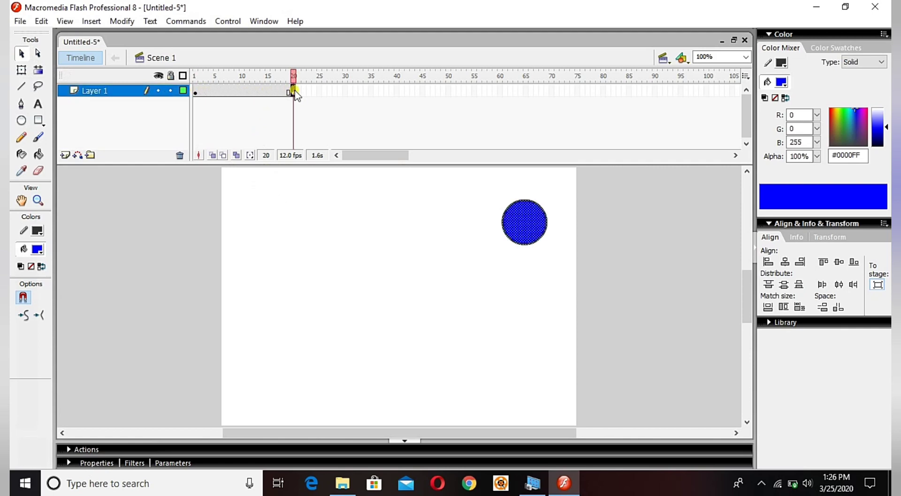
{"action": "key", "text": "Return"}
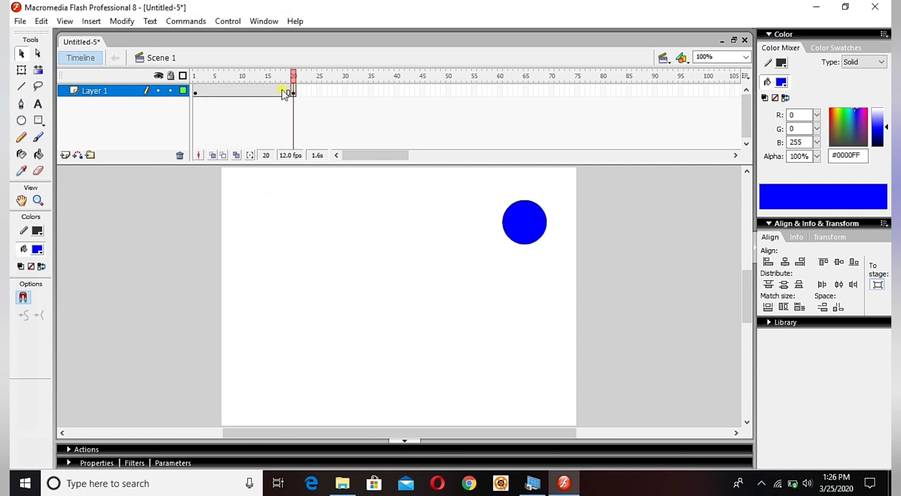
Add a motion tween between the frame-1 and frame-20 keyframes and preview it.
{"action": "right_click", "coordinate": [246, 90]}
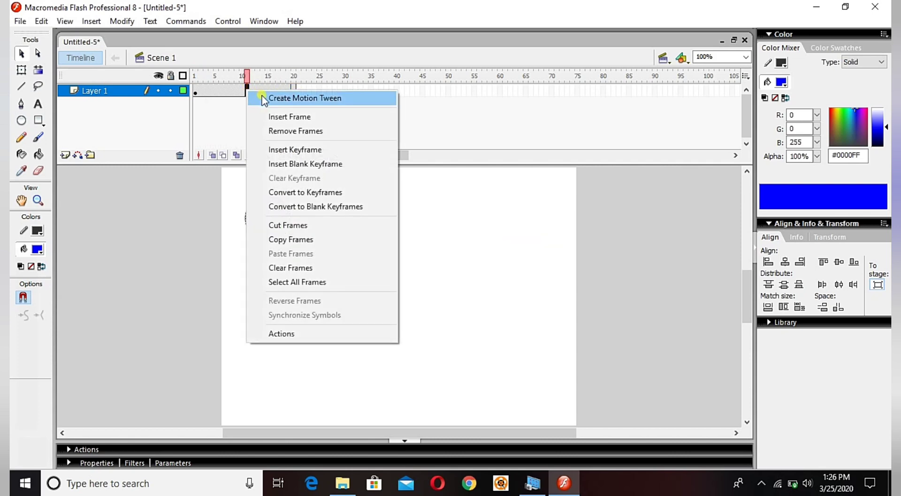
{"action": "left_click", "coordinate": [262, 95]}
{"action": "left_click", "coordinate": [196, 92]}
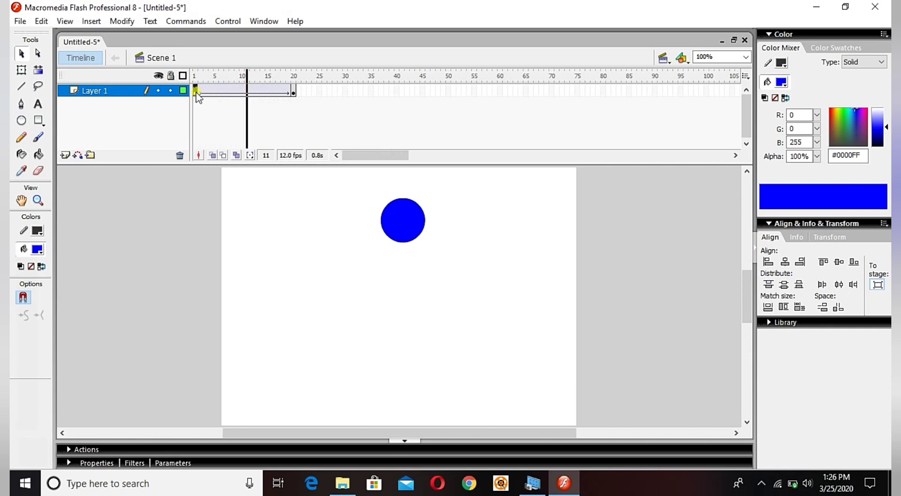
{"action": "key", "text": "Return"}
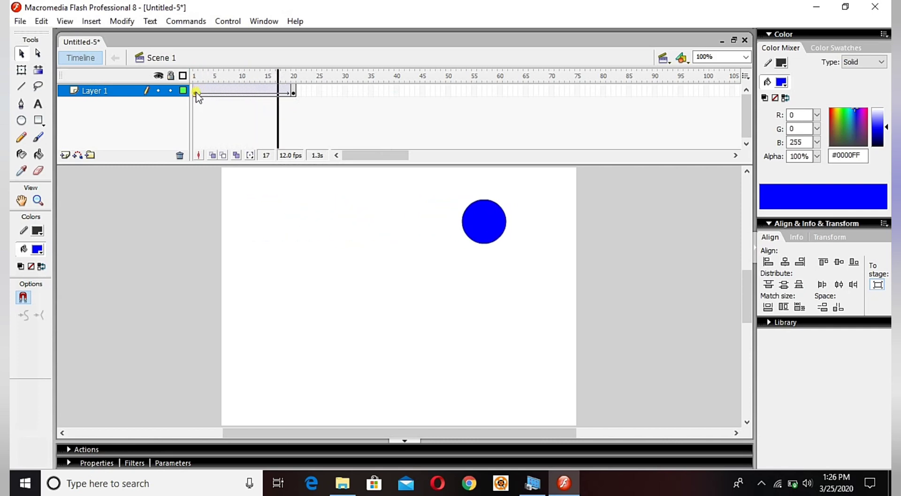
{"action": "key", "text": "Return"}
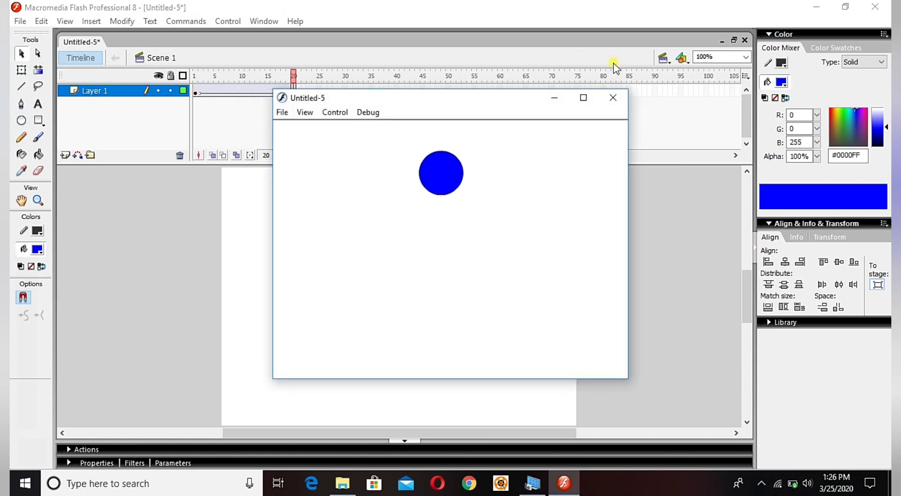
{"action": "left_click", "coordinate": [612, 98]}
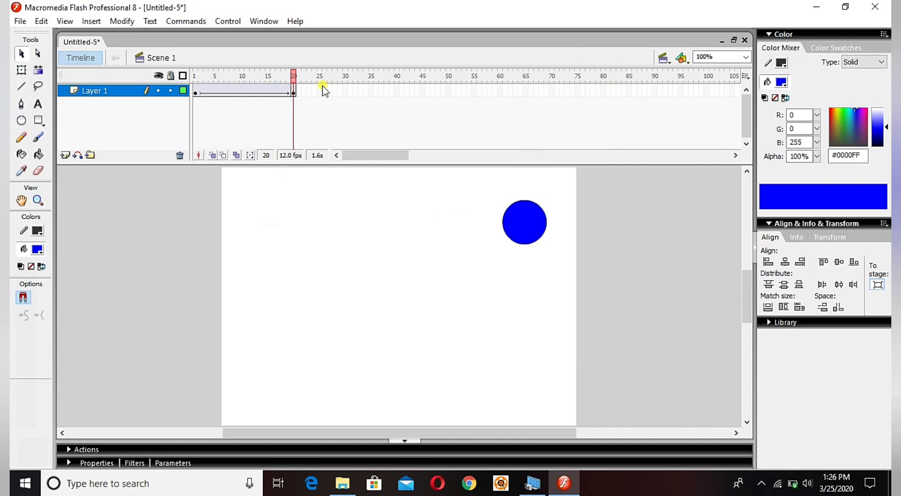
Move the frame-20 ball down to the stage's lower-left and replay the tween.
{"action": "left_click", "coordinate": [293, 92]}
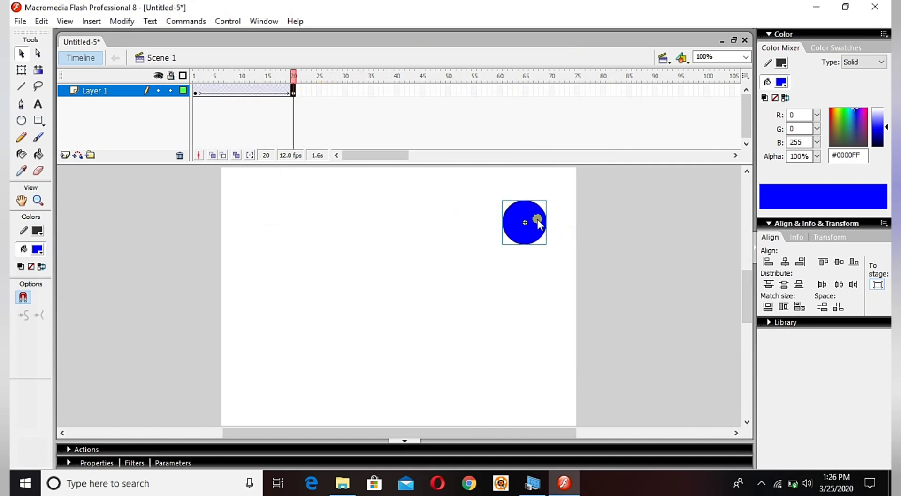
{"action": "left_click_drag", "start_coordinate": [534, 223], "coordinate": [391, 361]}
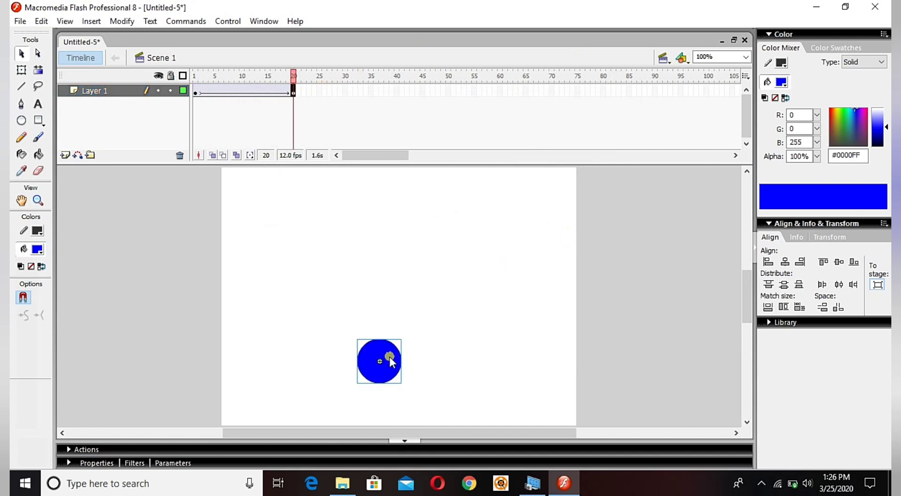
{"action": "key", "text": "Return"}
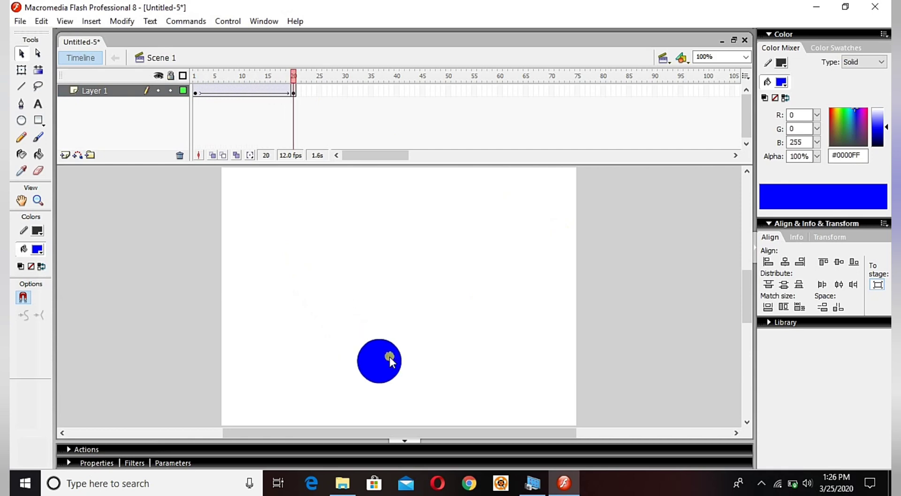
{"action": "key", "text": "Return"}
{"action": "left_click_drag", "start_coordinate": [368, 369], "coordinate": [253, 398]}
{"action": "key", "text": "Return"}
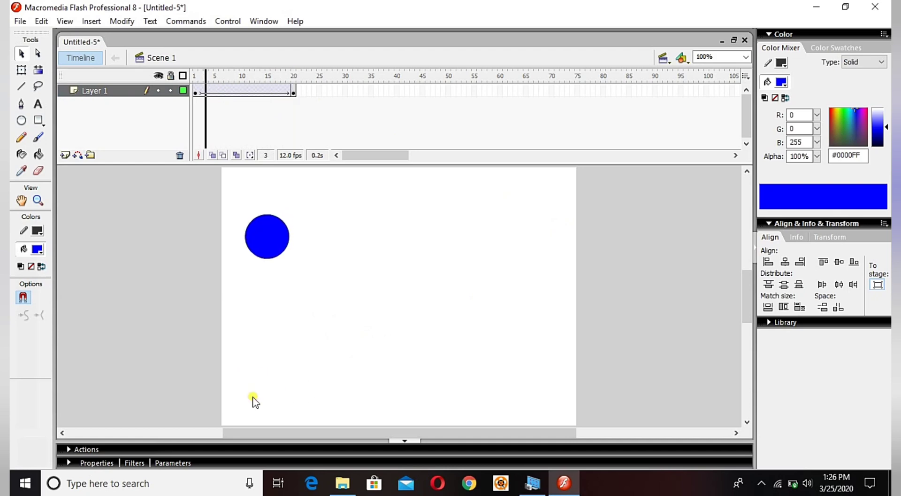
{"action": "key", "text": "Return"}
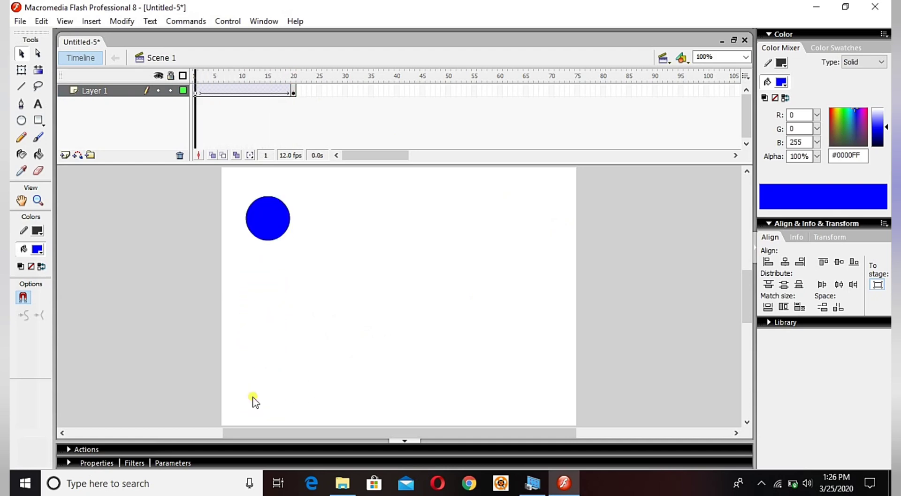
Compare frames 1, 10 and 20, then shift the frame-10 ball to the right.
{"action": "left_click", "coordinate": [241, 90]}
{"action": "left_click", "coordinate": [242, 91]}
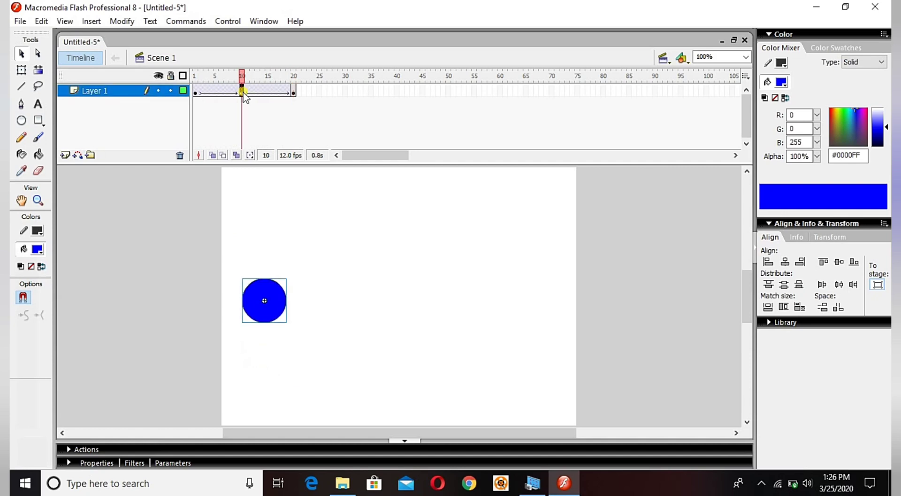
{"action": "left_click", "coordinate": [196, 92]}
{"action": "left_click", "coordinate": [242, 92]}
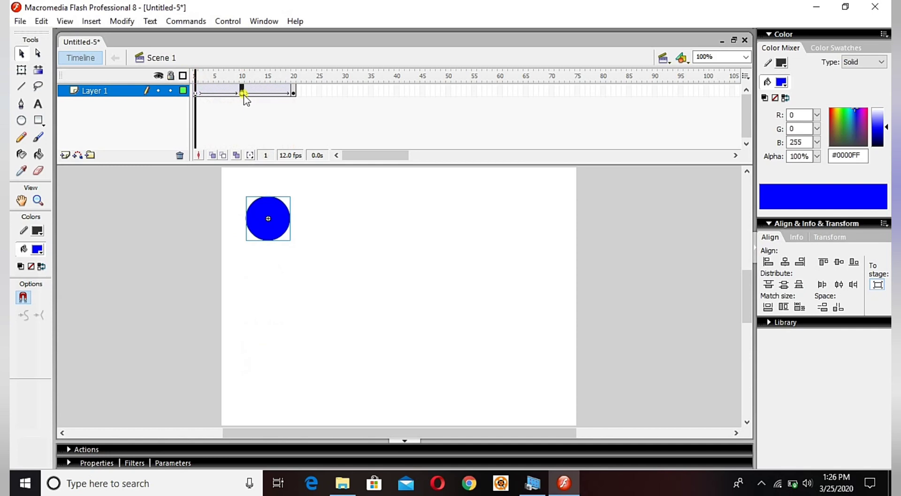
{"action": "left_click", "coordinate": [293, 92]}
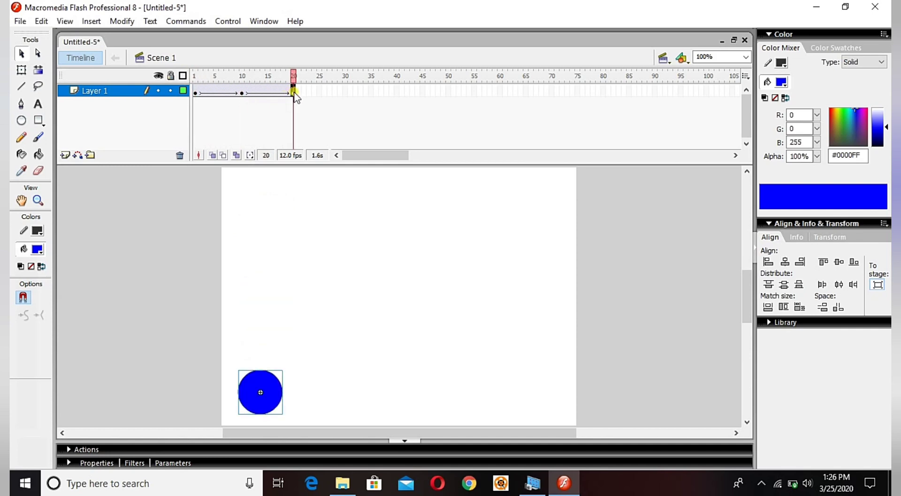
{"action": "left_click", "coordinate": [243, 92]}
{"action": "left_click_drag", "start_coordinate": [271, 311], "coordinate": [546, 305]}
{"action": "key", "text": "Return"}
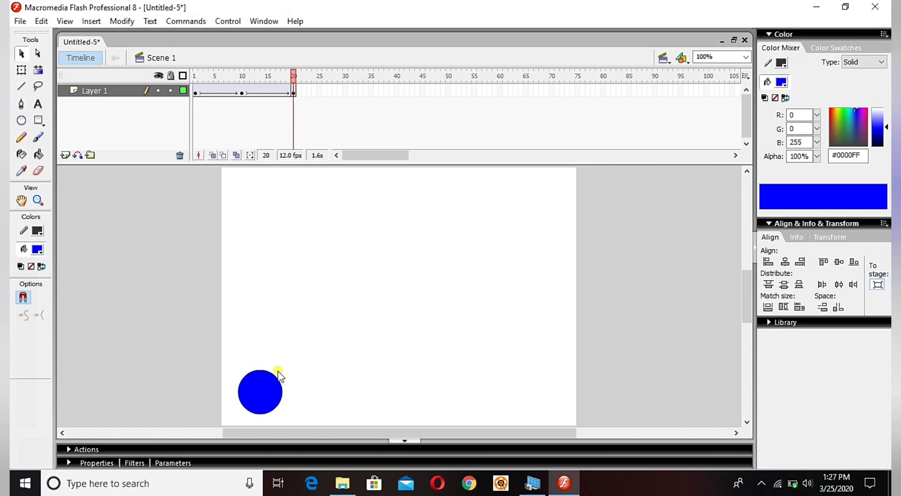
Put the frame-20 ball at the top-right and drop the frame-10 ball to the bottom-right.
{"action": "left_click_drag", "start_coordinate": [277, 372], "coordinate": [539, 204]}
{"action": "key", "text": "Return"}
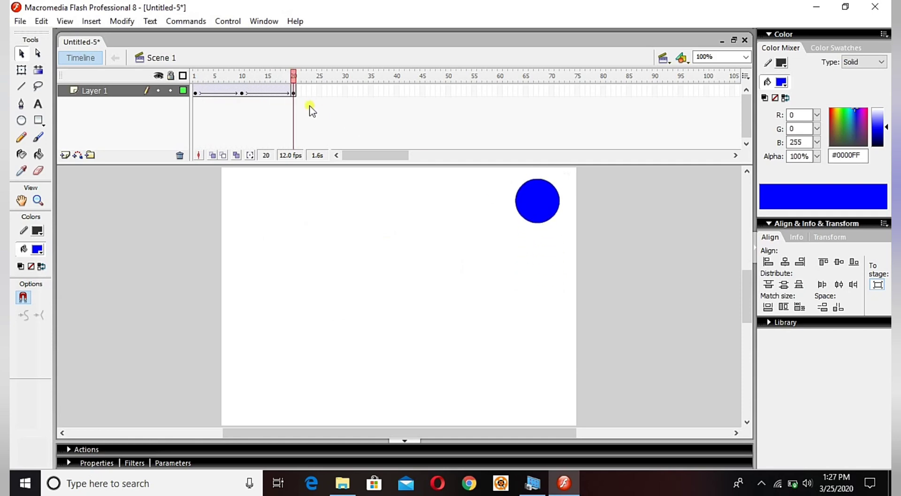
{"action": "left_click", "coordinate": [239, 92]}
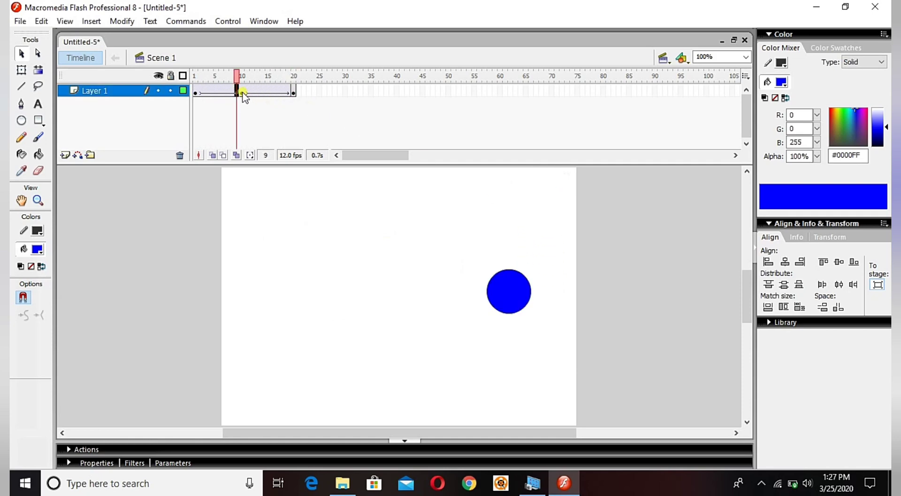
{"action": "left_click", "coordinate": [241, 92]}
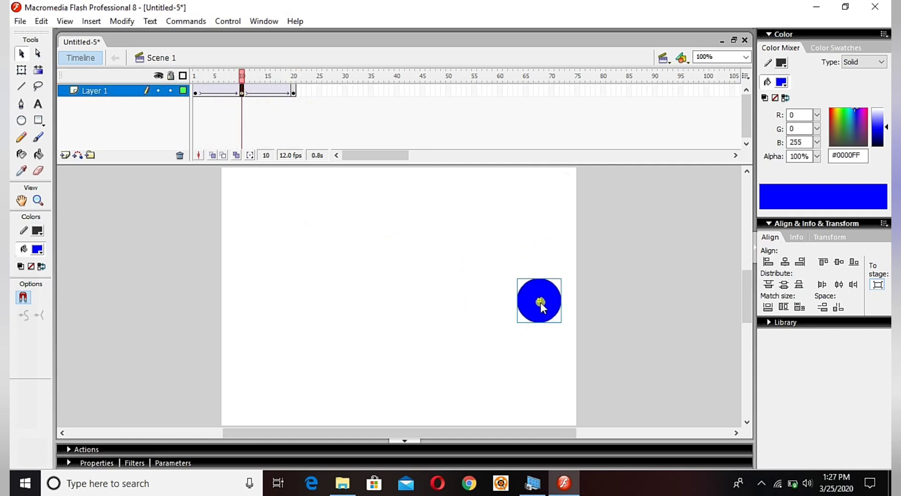
{"action": "left_click_drag", "start_coordinate": [539, 301], "coordinate": [541, 404]}
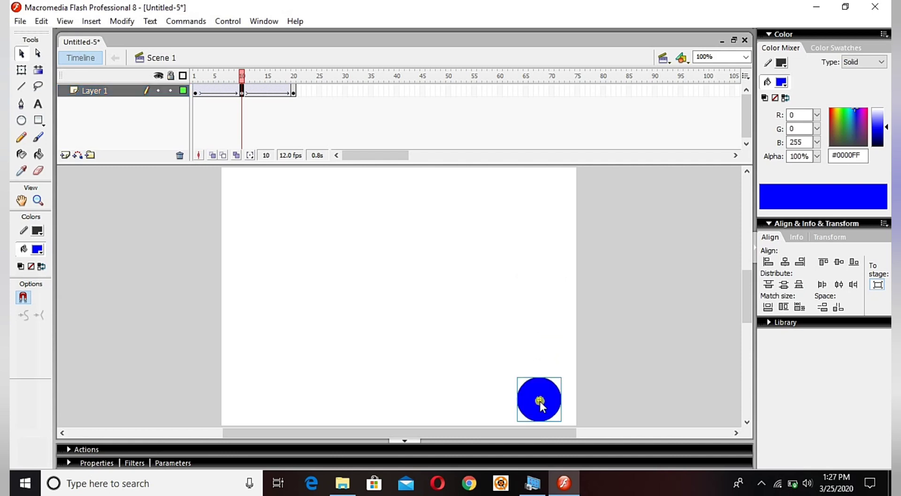
{"action": "key", "text": "Return"}
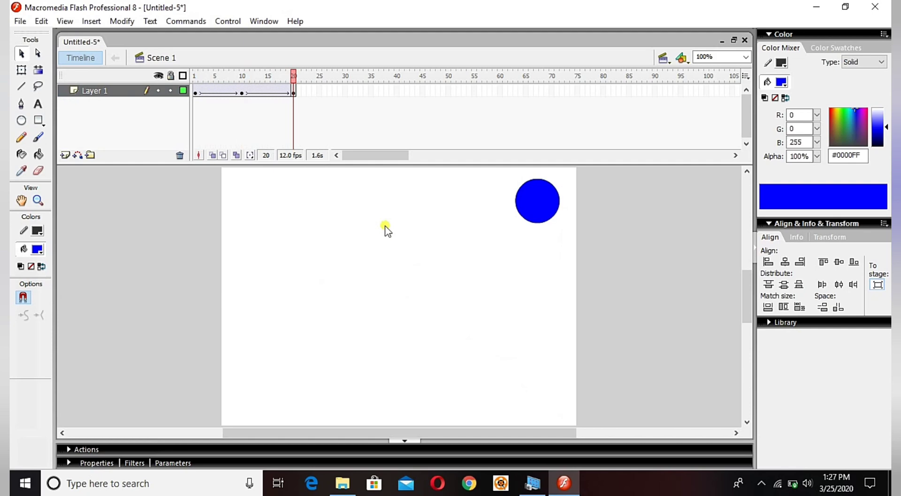
Move the frame-10 keyframe to frame 6 and add a keyframe at frame 13.
{"action": "left_click", "coordinate": [242, 91]}
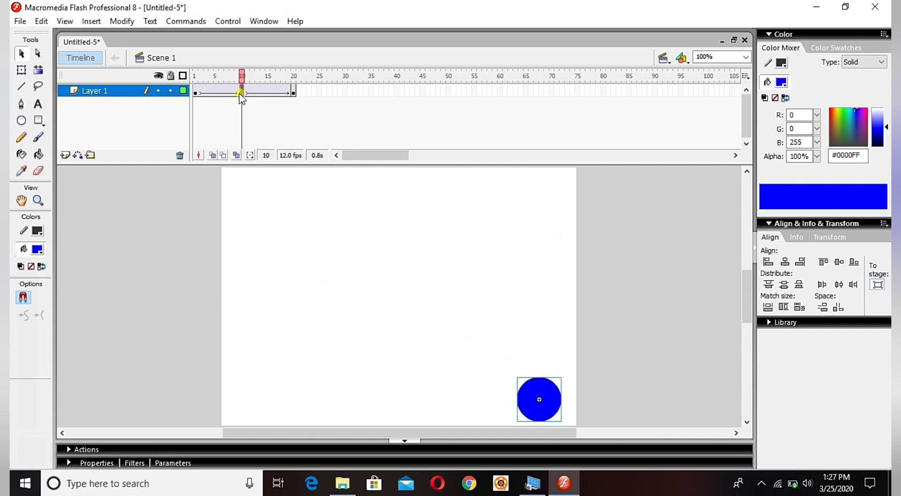
{"action": "left_click_drag", "start_coordinate": [224, 92], "coordinate": [228, 93]}
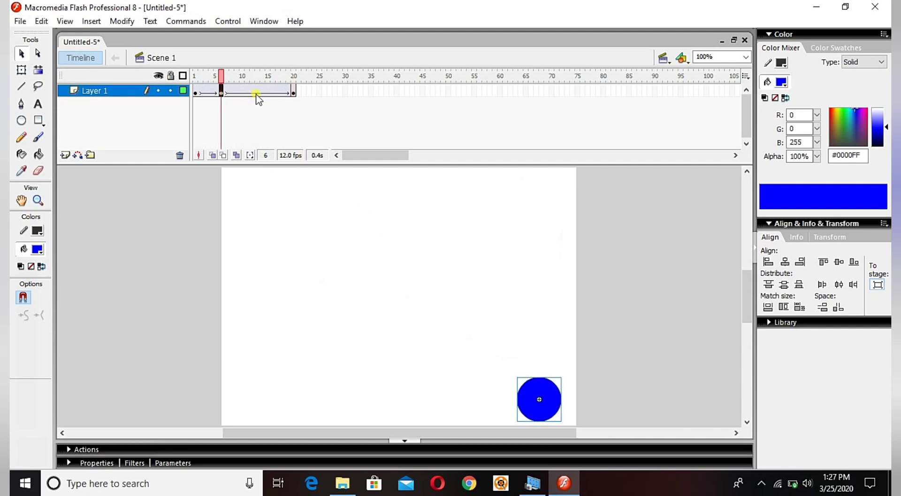
{"action": "left_click", "coordinate": [257, 93]}
{"action": "key", "text": "F6"}
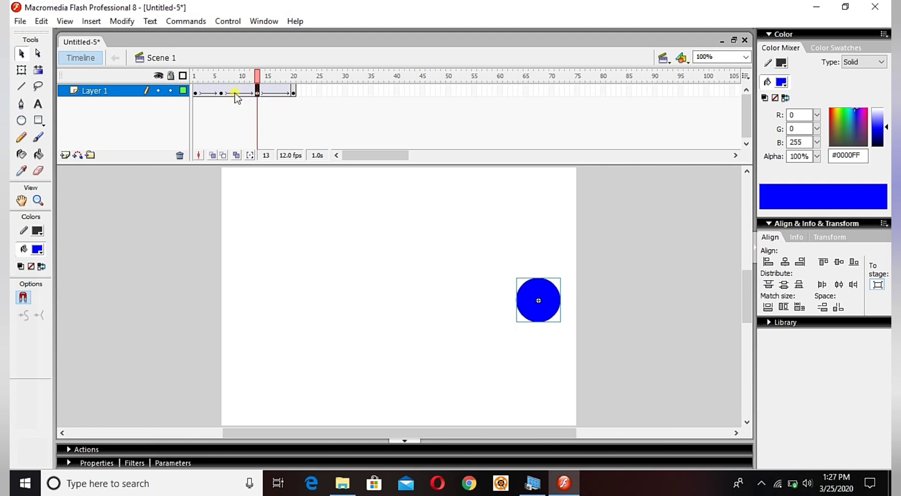
Place the ball lower-left at frame 6 and bottom-right at frame 13, then preview.
{"action": "left_click", "coordinate": [223, 92]}
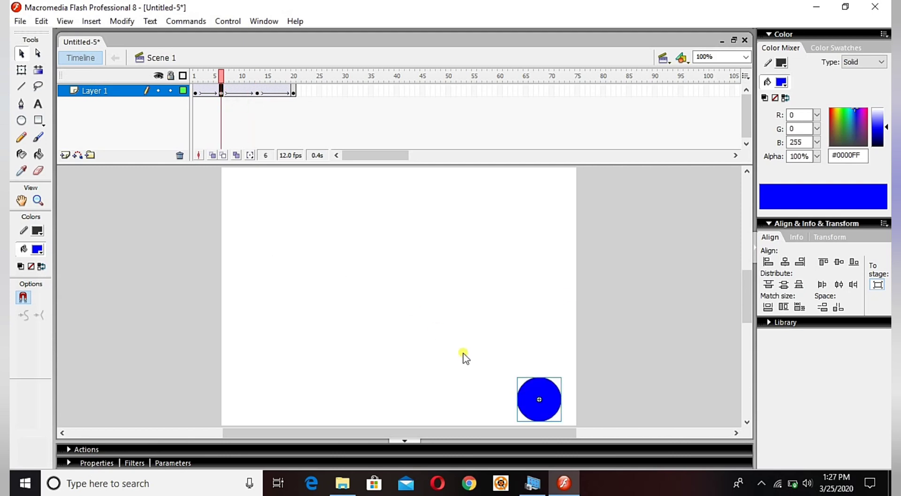
{"action": "left_click_drag", "start_coordinate": [533, 400], "coordinate": [254, 397]}
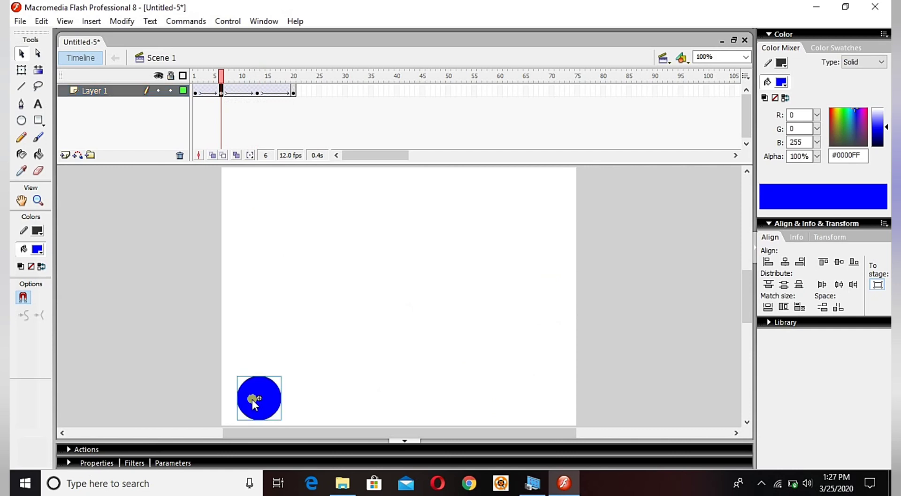
{"action": "left_click", "coordinate": [258, 91]}
{"action": "left_click_drag", "start_coordinate": [547, 298], "coordinate": [556, 401]}
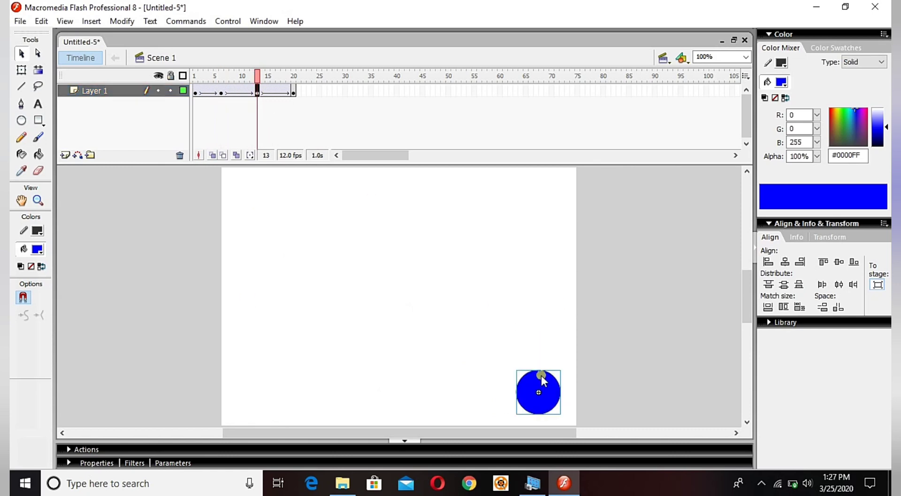
{"action": "left_click", "coordinate": [294, 92]}
{"action": "key", "text": "Return"}
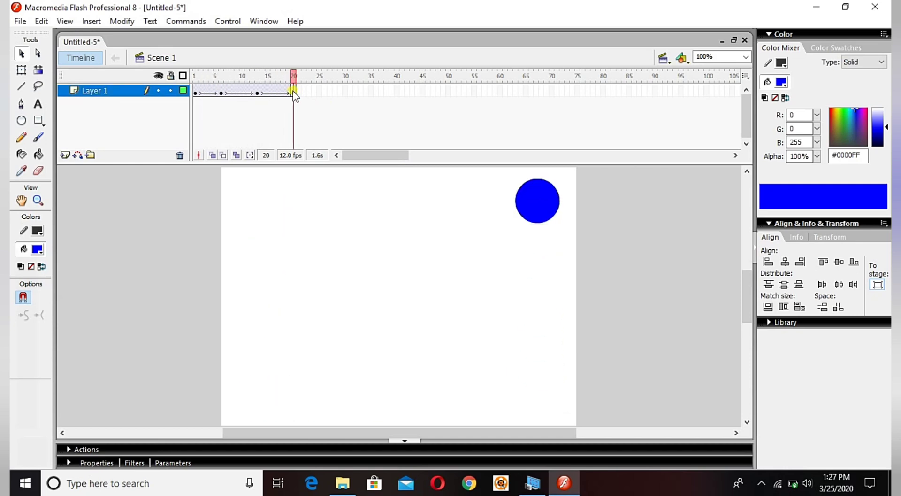
{"action": "left_click_drag", "start_coordinate": [295, 93], "coordinate": [432, 100]}
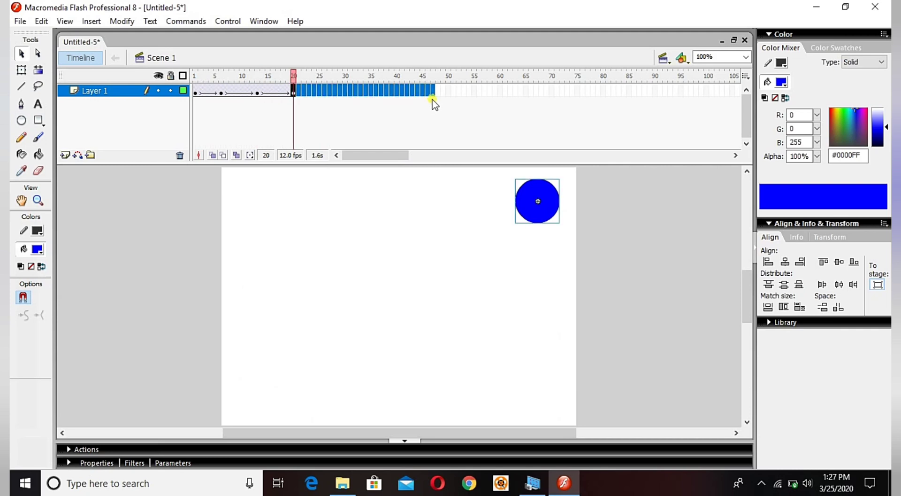
Lengthen the animation by moving the final keyframe from frame 20 to 45.
{"action": "left_click", "coordinate": [405, 104]}
{"action": "left_click_drag", "start_coordinate": [294, 92], "coordinate": [423, 95]}
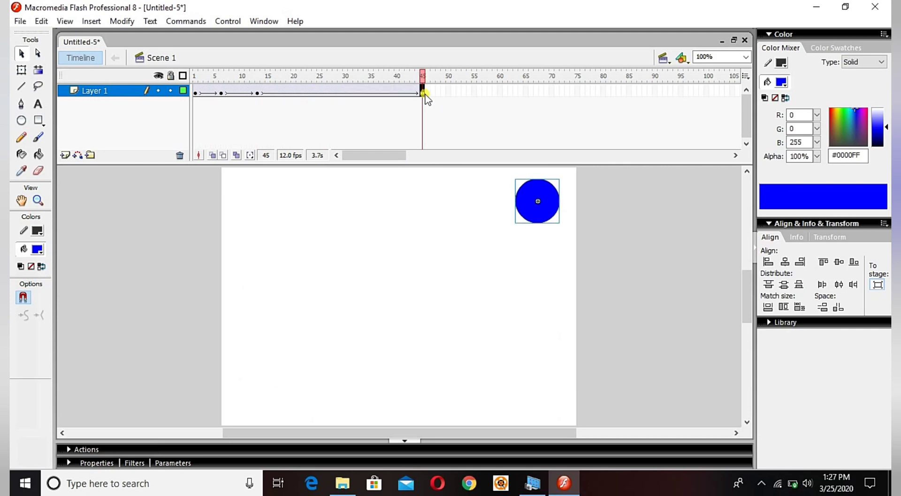
{"action": "key", "text": "Return"}
{"action": "key", "text": "Return"}
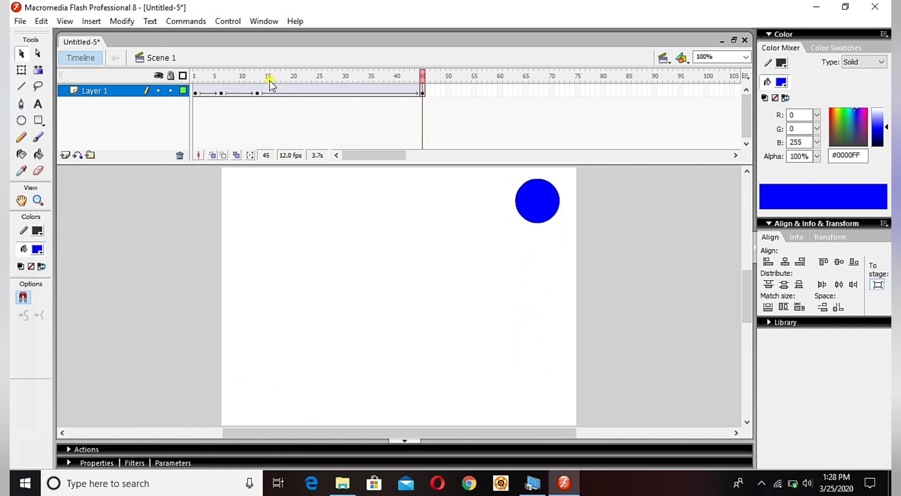
Shift the bounce keyframes from frames 13 and 6 to 31 and about 16.
{"action": "left_click", "coordinate": [258, 92]}
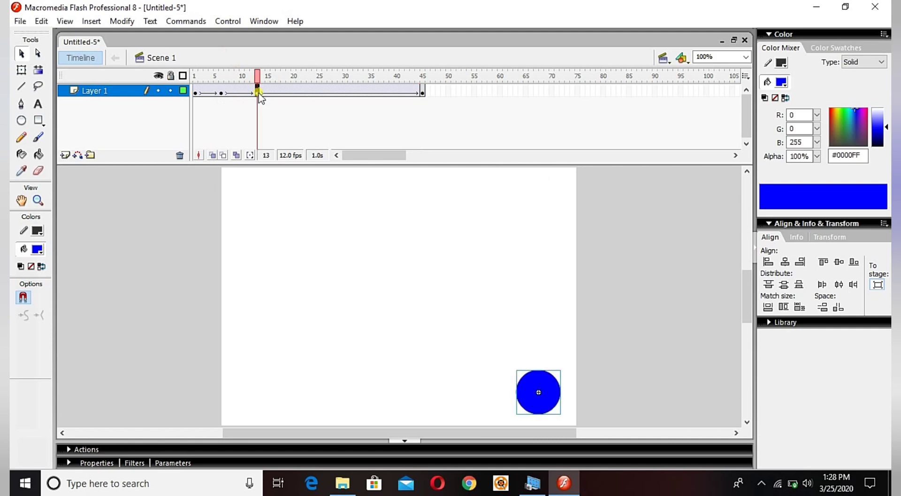
{"action": "left_click_drag", "start_coordinate": [258, 93], "coordinate": [350, 93]}
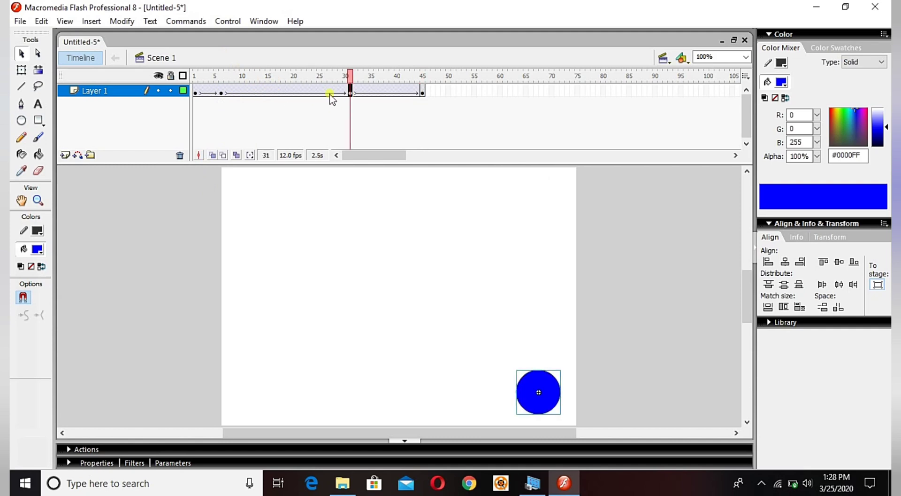
{"action": "left_click", "coordinate": [221, 93]}
{"action": "left_click_drag", "start_coordinate": [222, 93], "coordinate": [272, 98]}
{"action": "key", "text": "Return"}
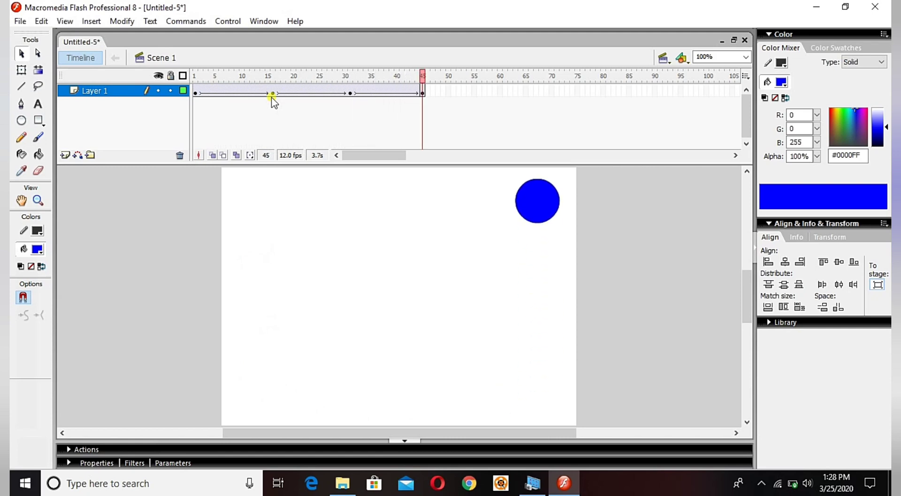
Add Layer 2 and draw a blue oval right of the ball in frame 1.
{"action": "left_click", "coordinate": [65, 154]}
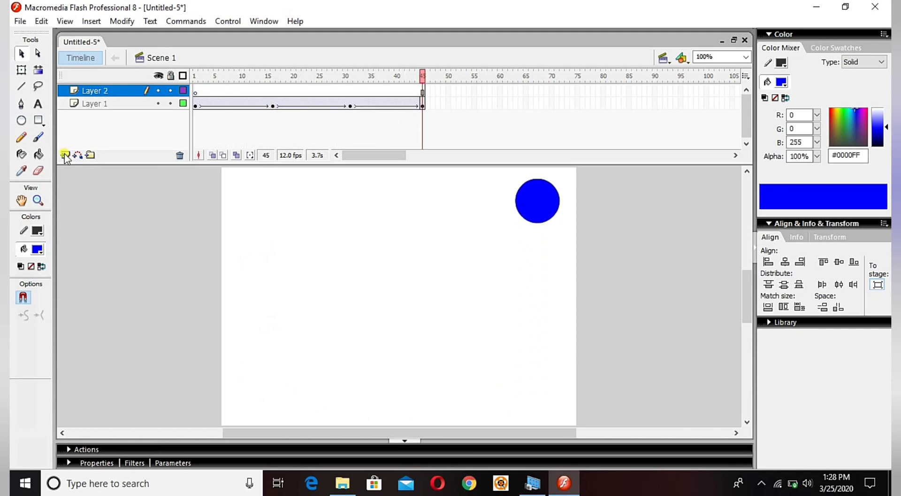
{"action": "left_click", "coordinate": [195, 92]}
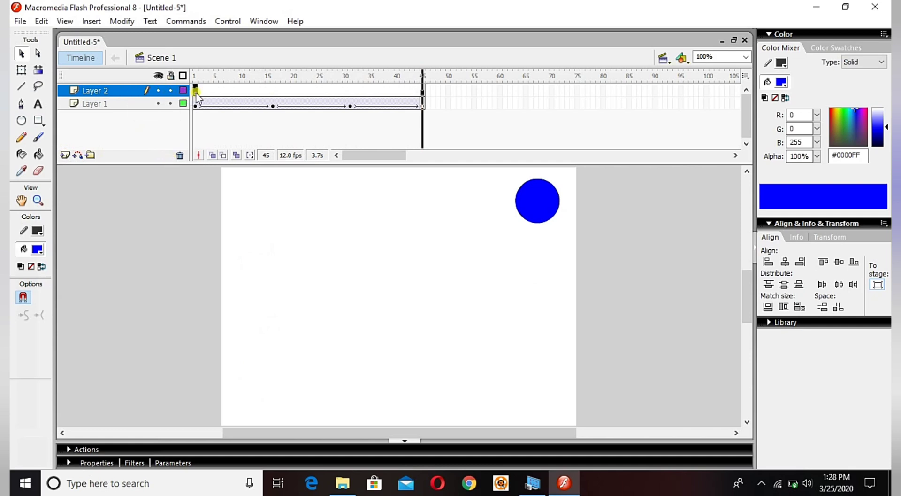
{"action": "left_click", "coordinate": [21, 120]}
{"action": "left_click_drag", "start_coordinate": [380, 196], "coordinate": [424, 230]}
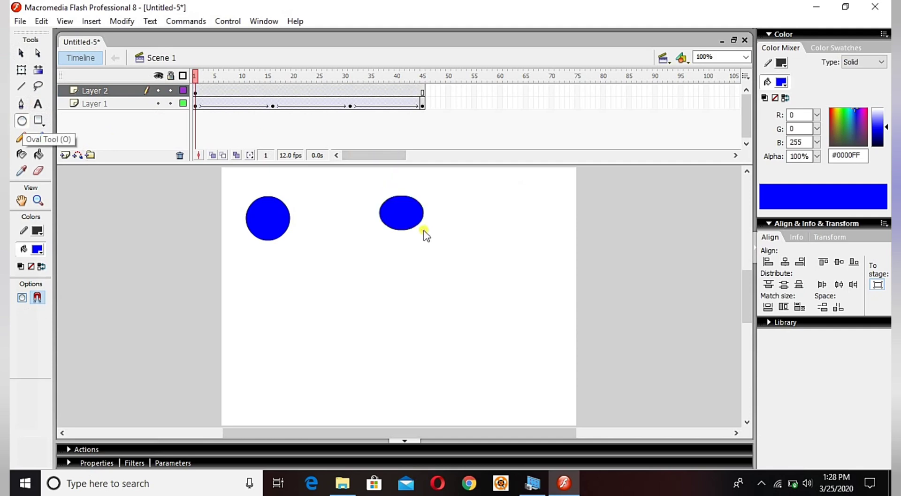
Motion-tween the Layer 2 oval across frames 1–45 and play it from the start.
{"action": "left_click", "coordinate": [422, 92]}
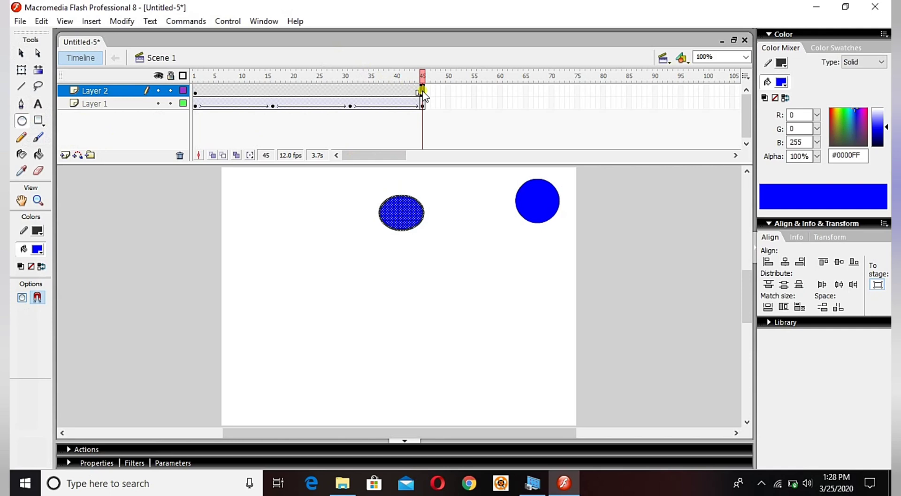
{"action": "right_click", "coordinate": [367, 91]}
{"action": "left_click", "coordinate": [387, 98]}
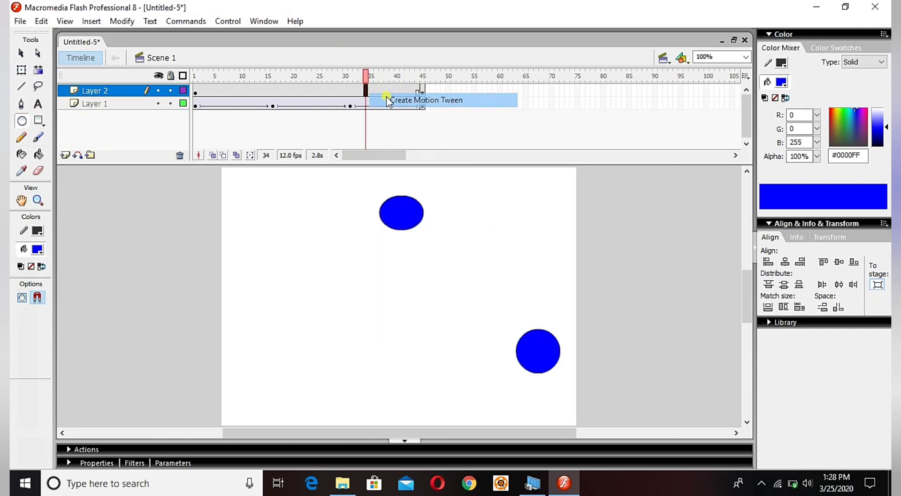
{"action": "left_click", "coordinate": [195, 91]}
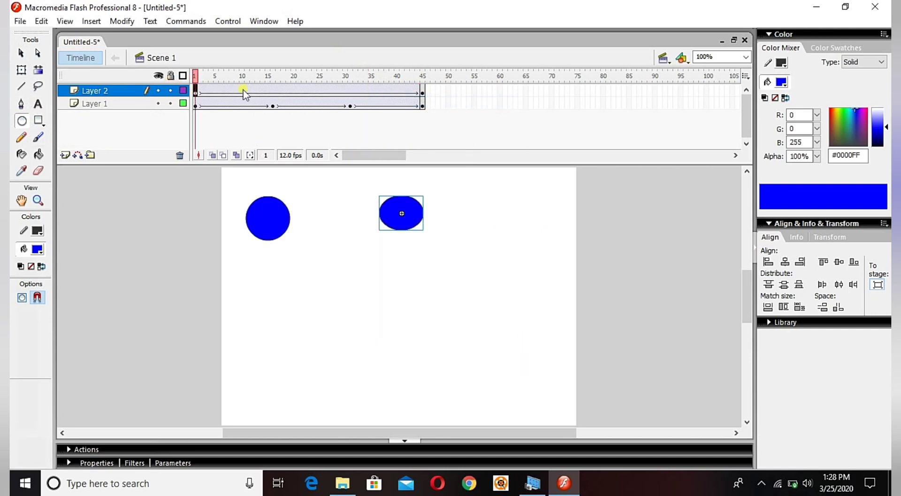
{"action": "left_click", "coordinate": [417, 90]}
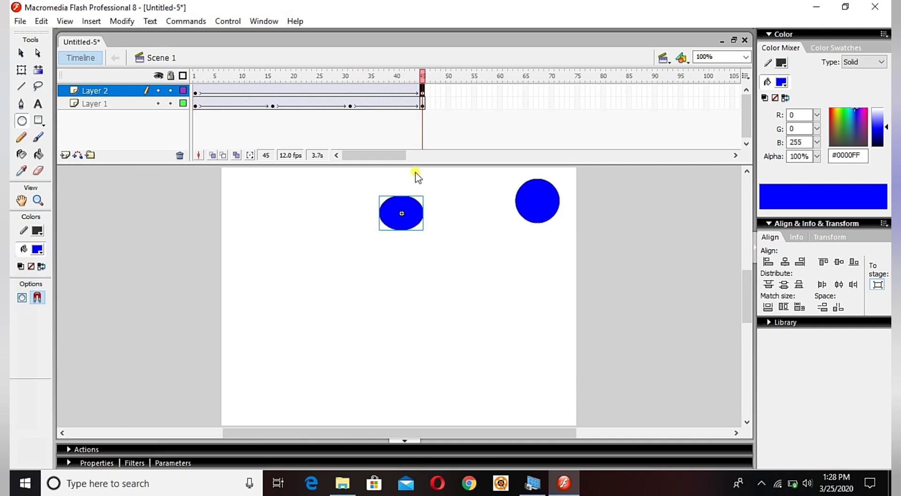
{"action": "left_click", "coordinate": [21, 53]}
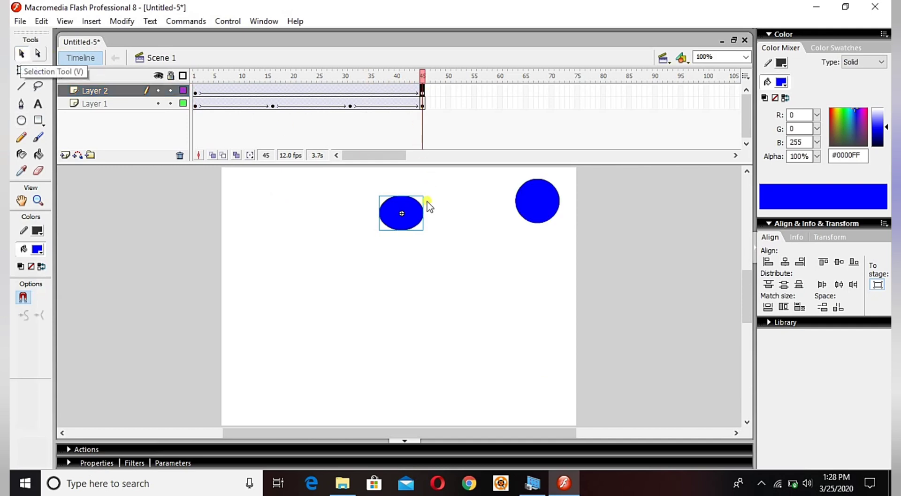
{"action": "left_click", "coordinate": [301, 363]}
{"action": "key", "text": "Return"}
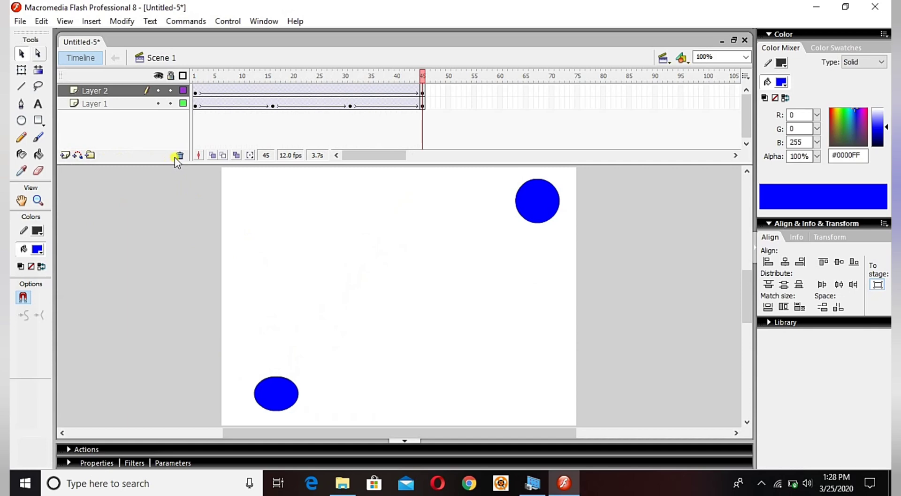
Delete Layer 2 with its oval after dismissing the low-battery popup.
{"action": "left_click", "coordinate": [99, 93]}
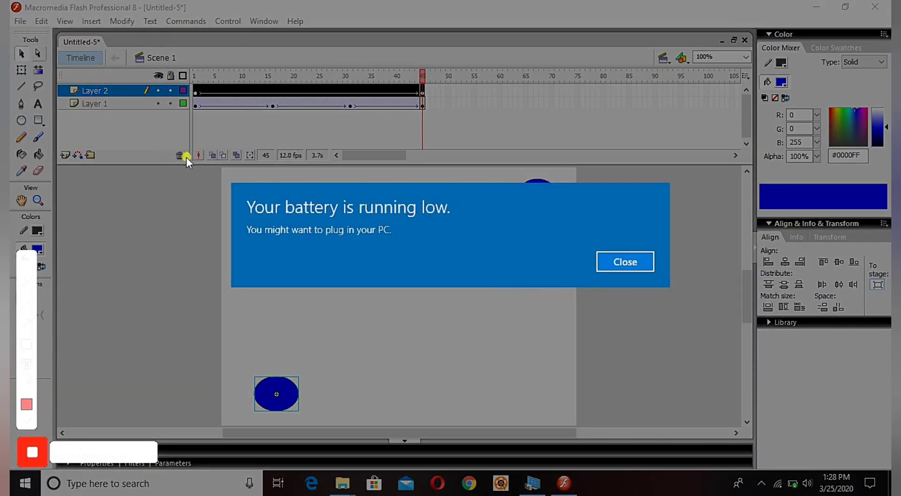
{"action": "left_click", "coordinate": [624, 260]}
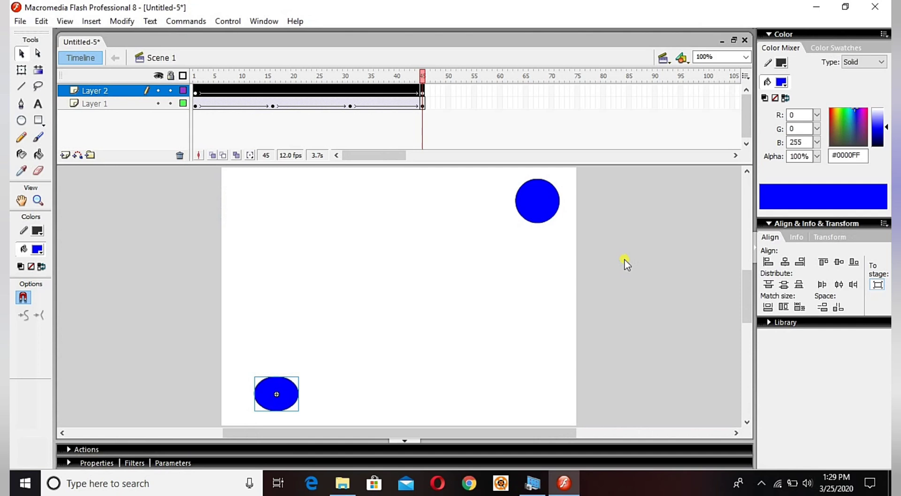
{"action": "key", "text": "XF86MonBrightnessUp"}
{"action": "key", "text": "XF86MonBrightnessUp"}
{"action": "key", "text": "XF86MonBrightnessUp"}
{"action": "key", "text": "XF86MonBrightnessUp"}
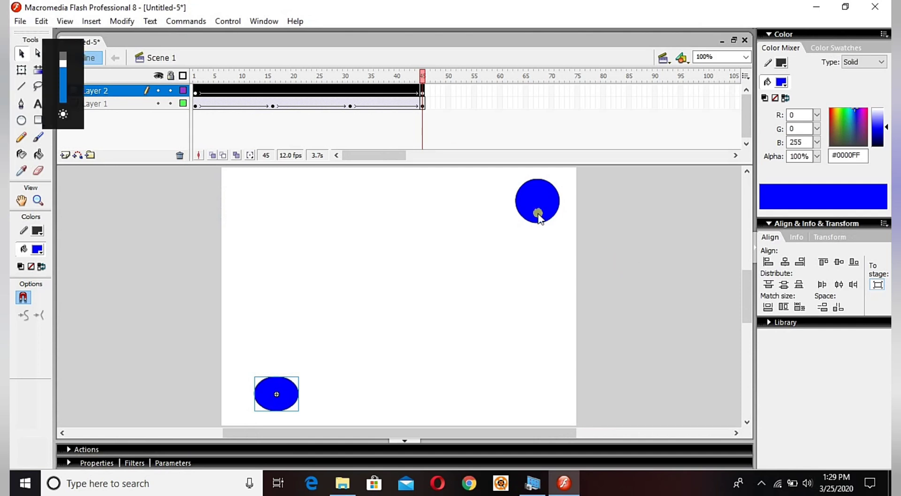
{"action": "left_click", "coordinate": [181, 156]}
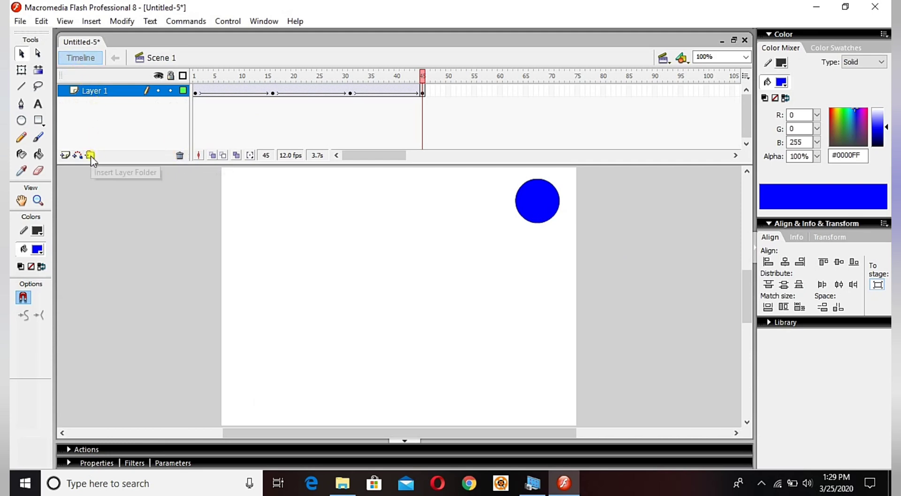
Insert Layers 3, 4 and 5 above Layer 1 and enlarge the timeline to show them.
{"action": "left_click", "coordinate": [65, 155]}
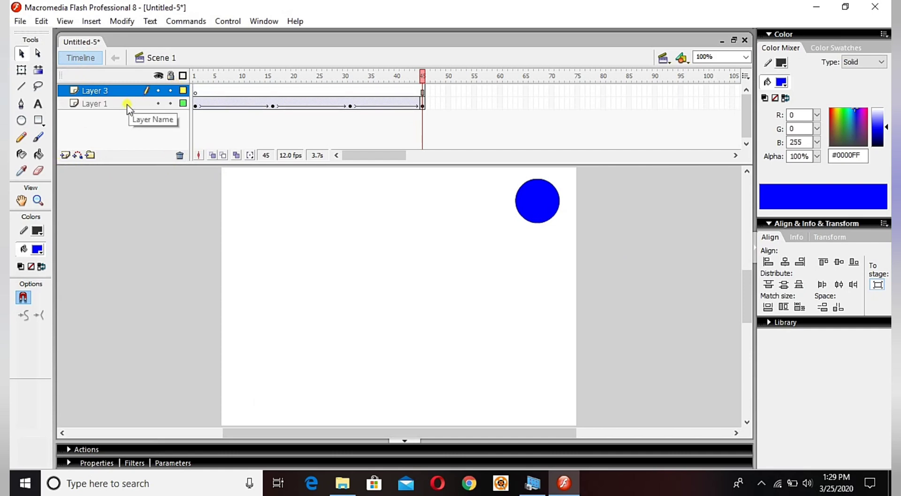
{"action": "left_click", "coordinate": [65, 155]}
{"action": "left_click", "coordinate": [64, 156]}
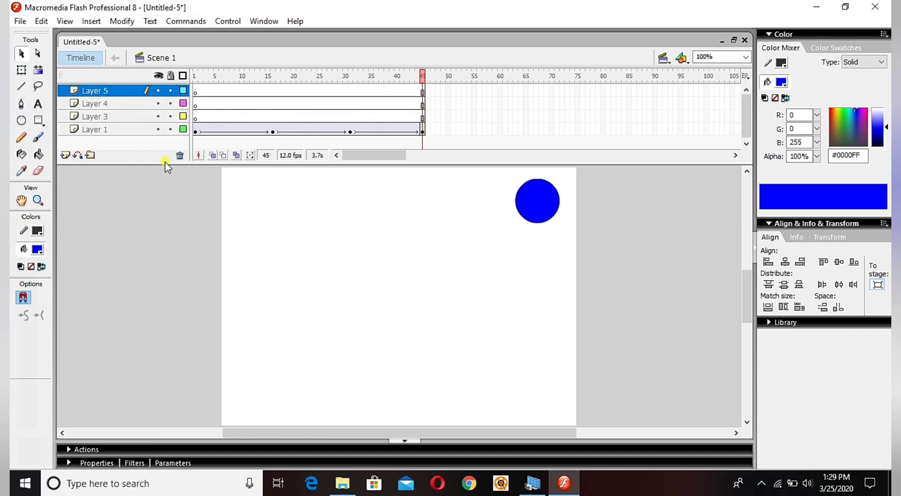
{"action": "left_click_drag", "start_coordinate": [165, 162], "coordinate": [171, 212]}
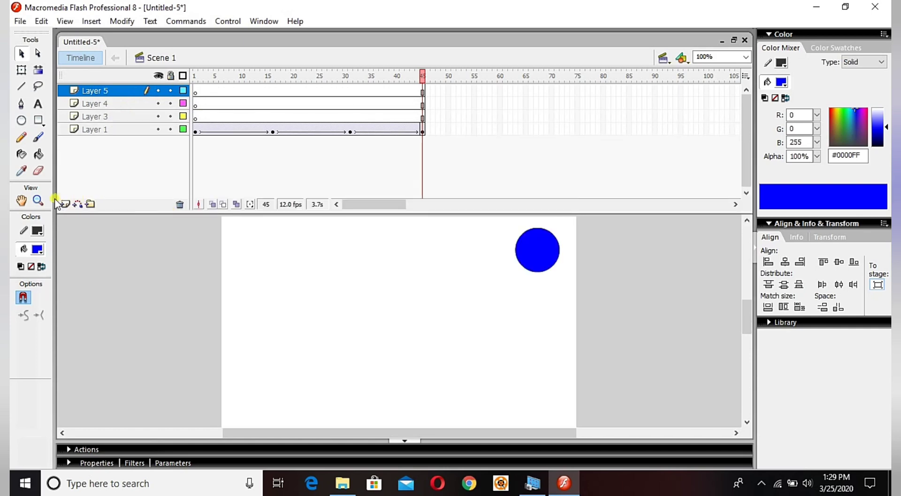
Rename the bottom layer holding the circle to 'Ball 1'.
{"action": "left_click", "coordinate": [106, 130]}
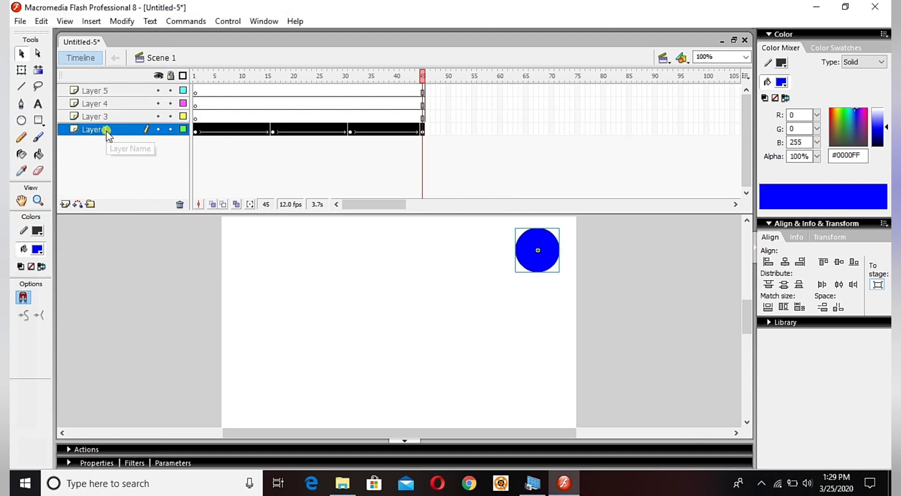
{"action": "double_click", "coordinate": [106, 131]}
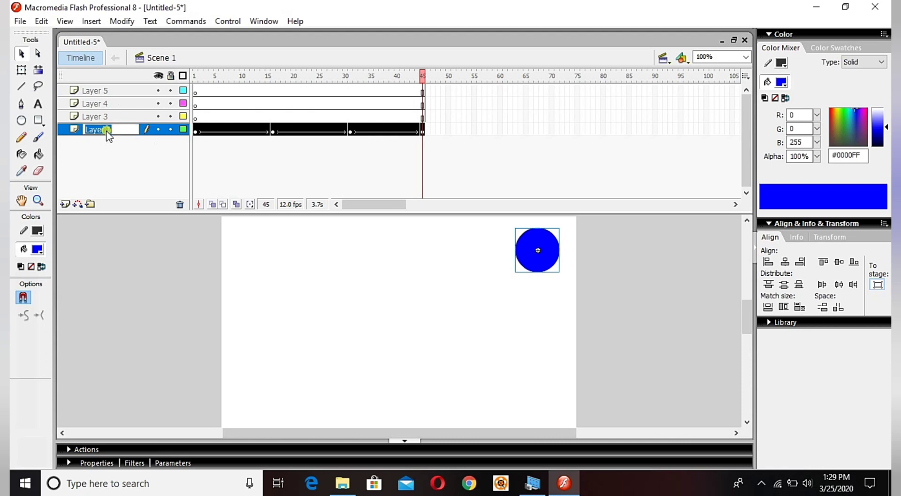
{"action": "type", "text": "Ball 1"}
{"action": "key", "text": "Return"}
Rename Layer 3 to 'ball' and Layer 4 to 'sky'.
{"action": "double_click", "coordinate": [103, 116]}
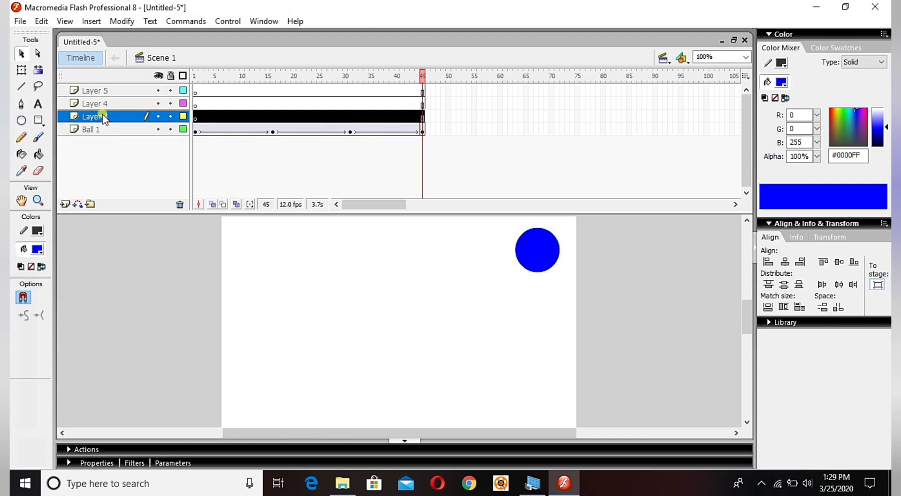
{"action": "type", "text": "ball"}
{"action": "key", "text": "Return"}
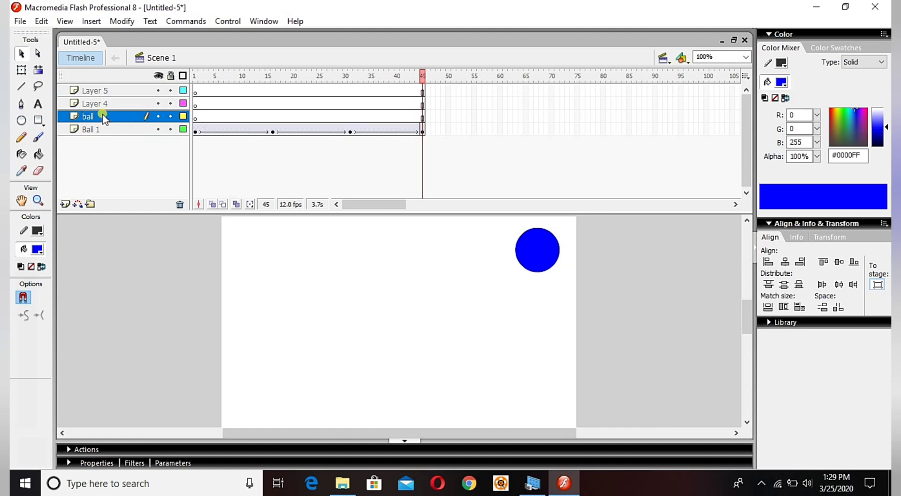
{"action": "left_click", "coordinate": [99, 101]}
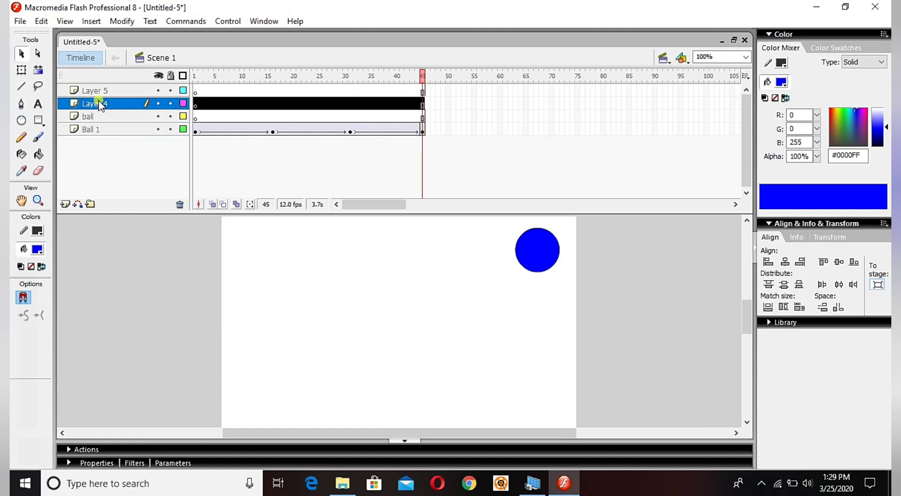
{"action": "double_click", "coordinate": [99, 103]}
{"action": "type", "text": "sky"}
{"action": "key", "text": "Return"}
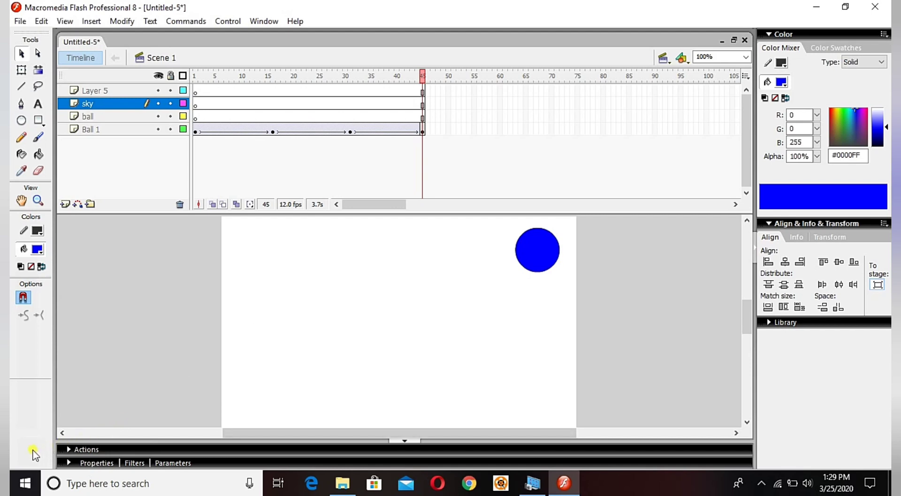
Delete the sky, ball and Ball 1 layers, including the tween.
{"action": "left_click", "coordinate": [179, 204]}
{"action": "left_click", "coordinate": [179, 203]}
{"action": "left_click", "coordinate": [179, 204]}
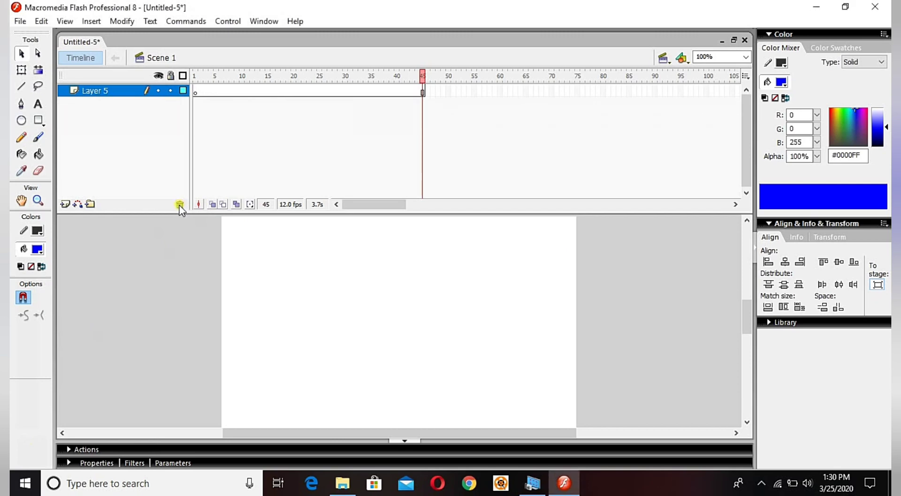
Insert frames across Layer 5's frames 2–45, then select its frame 1.
{"action": "left_click", "coordinate": [422, 90]}
{"action": "left_click_drag", "start_coordinate": [425, 94], "coordinate": [200, 98]}
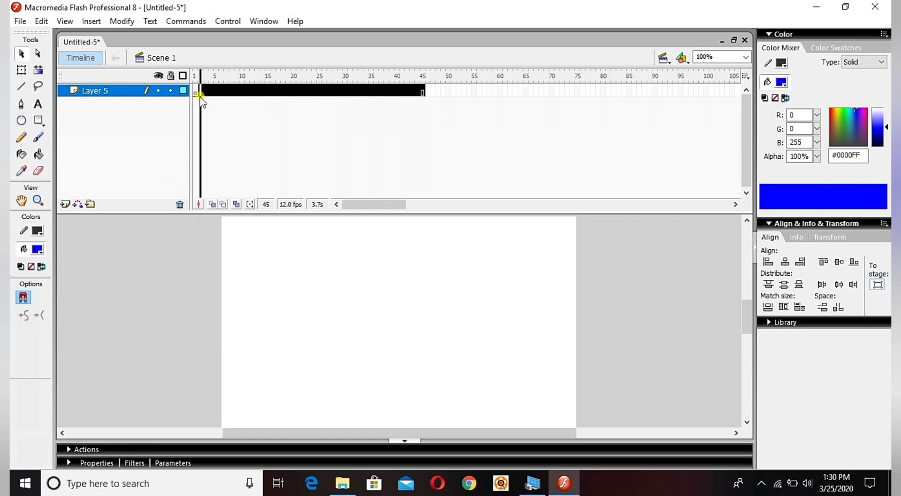
{"action": "right_click", "coordinate": [220, 91]}
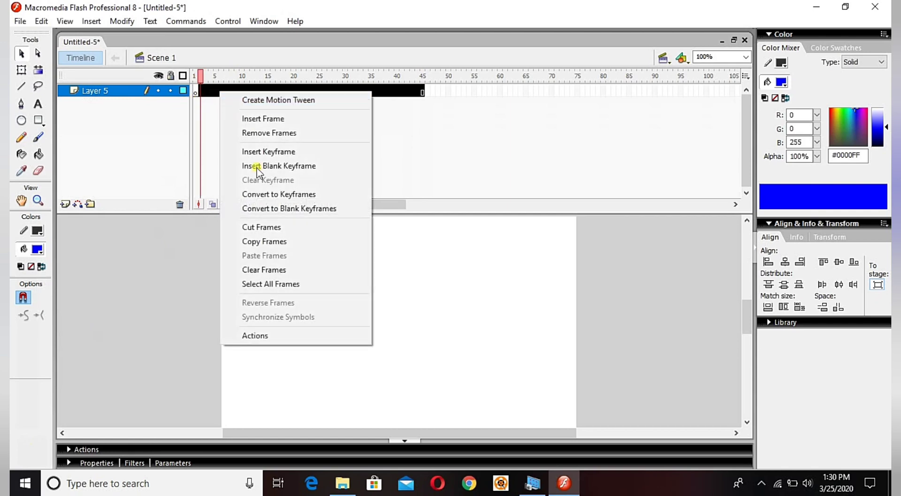
{"action": "left_click", "coordinate": [264, 121]}
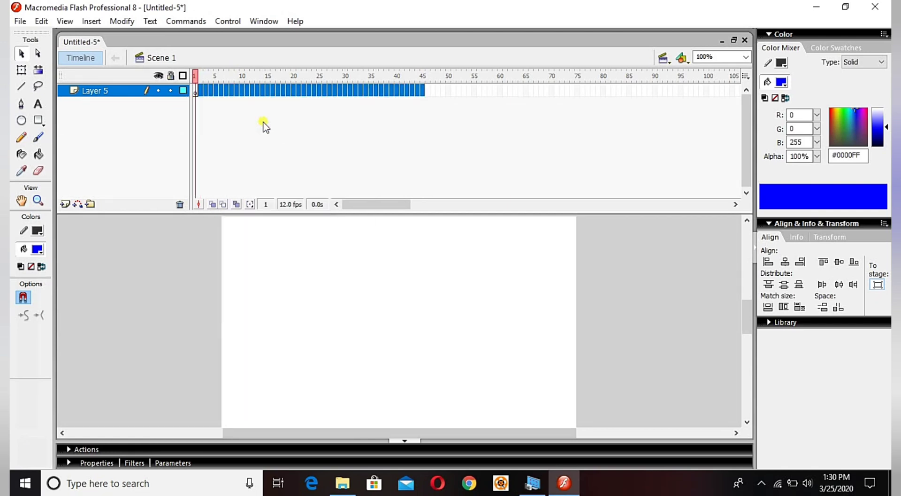
{"action": "left_click", "coordinate": [196, 93]}
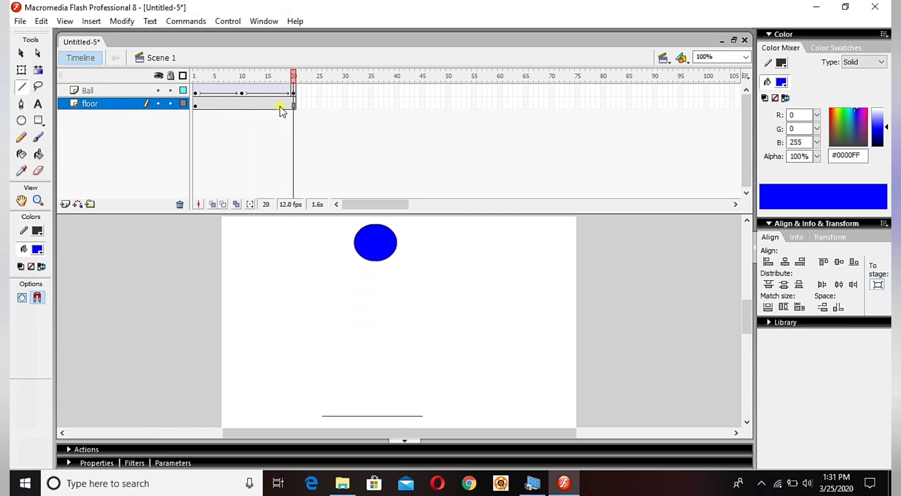
Test the movie, then compare frames 9 and 10 to check the ball meets the floor.
{"action": "key", "text": "ctrl+Return"}
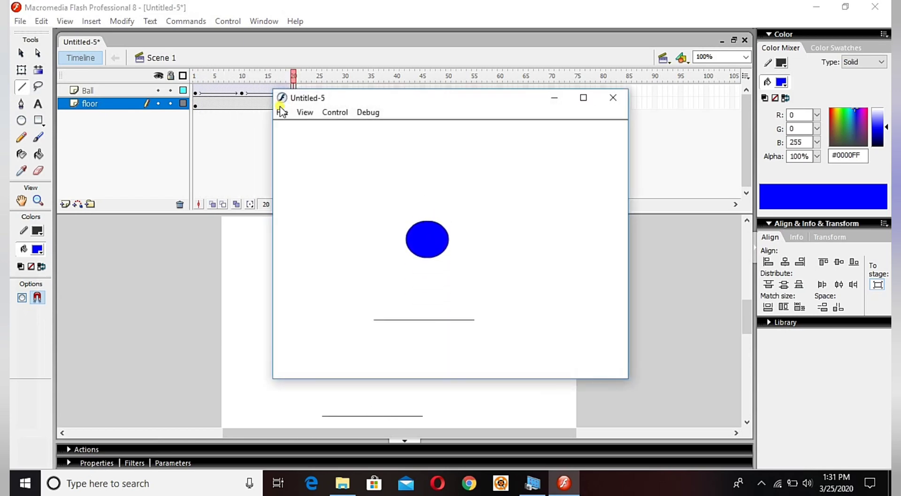
{"action": "left_click", "coordinate": [621, 98]}
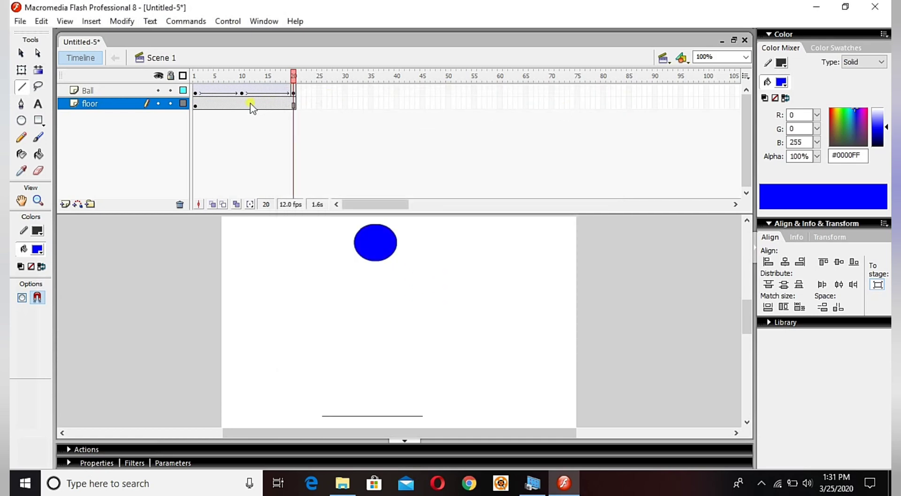
{"action": "left_click", "coordinate": [237, 105]}
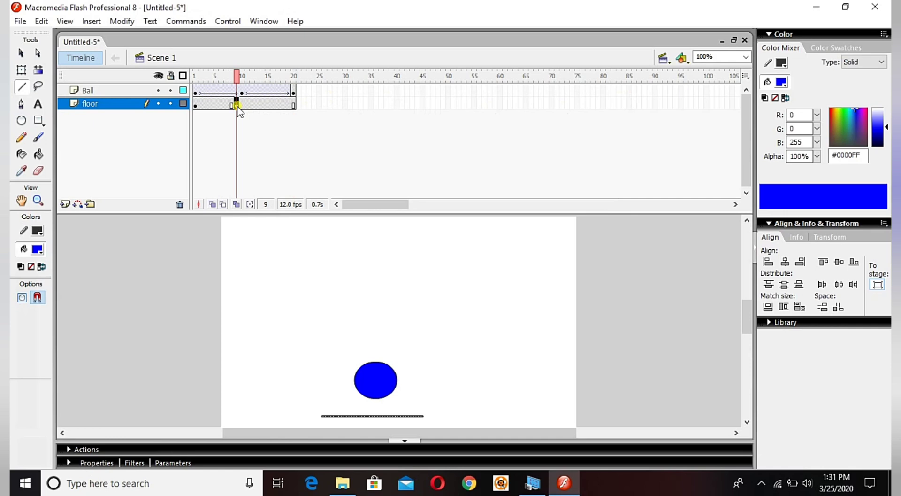
{"action": "left_click", "coordinate": [239, 105]}
{"action": "left_click", "coordinate": [237, 105]}
{"action": "left_click", "coordinate": [242, 105]}
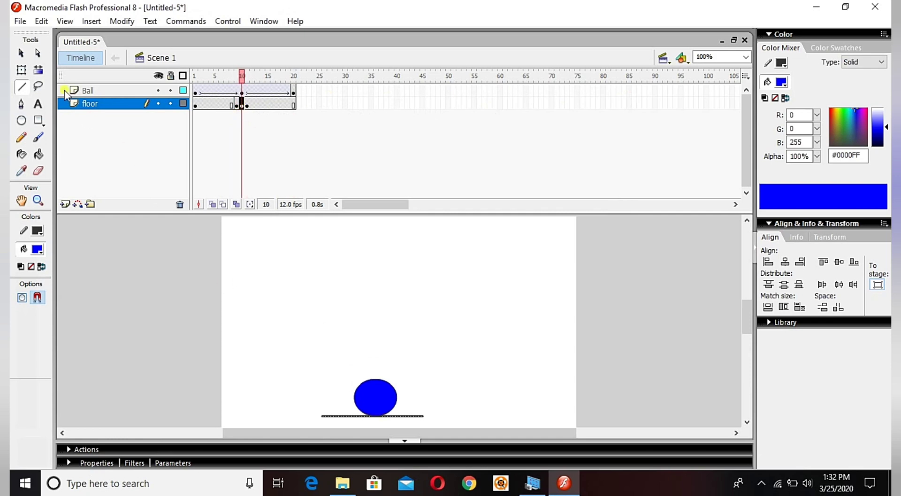
Select frame 10 of the Ball layer and test-play the finished bounce again.
{"action": "left_click", "coordinate": [21, 52]}
{"action": "left_click", "coordinate": [241, 91]}
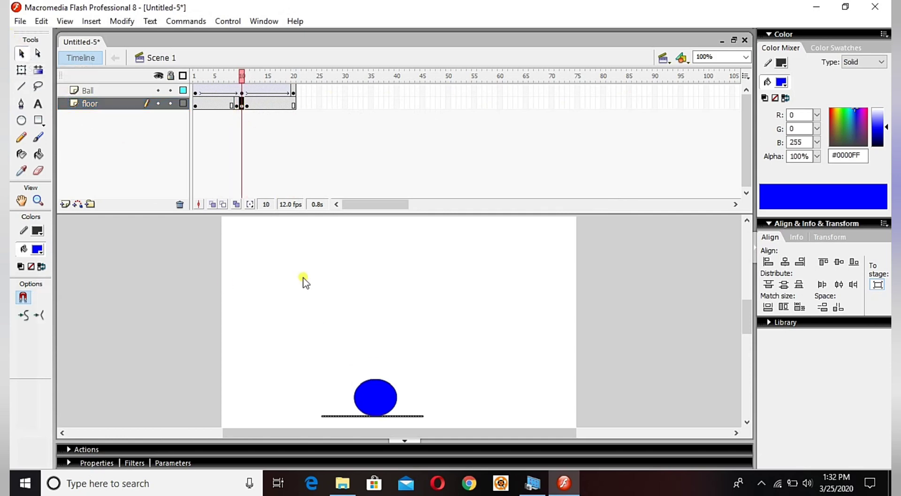
{"action": "key", "text": "ctrl+Return"}
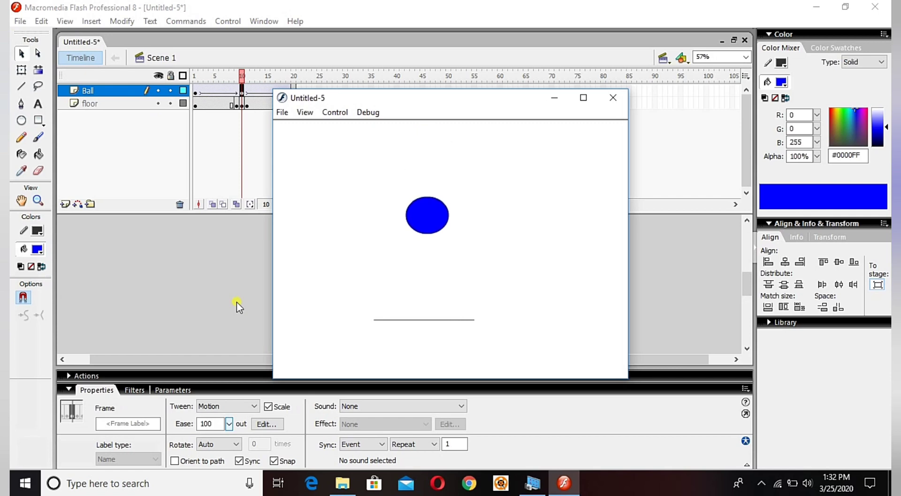